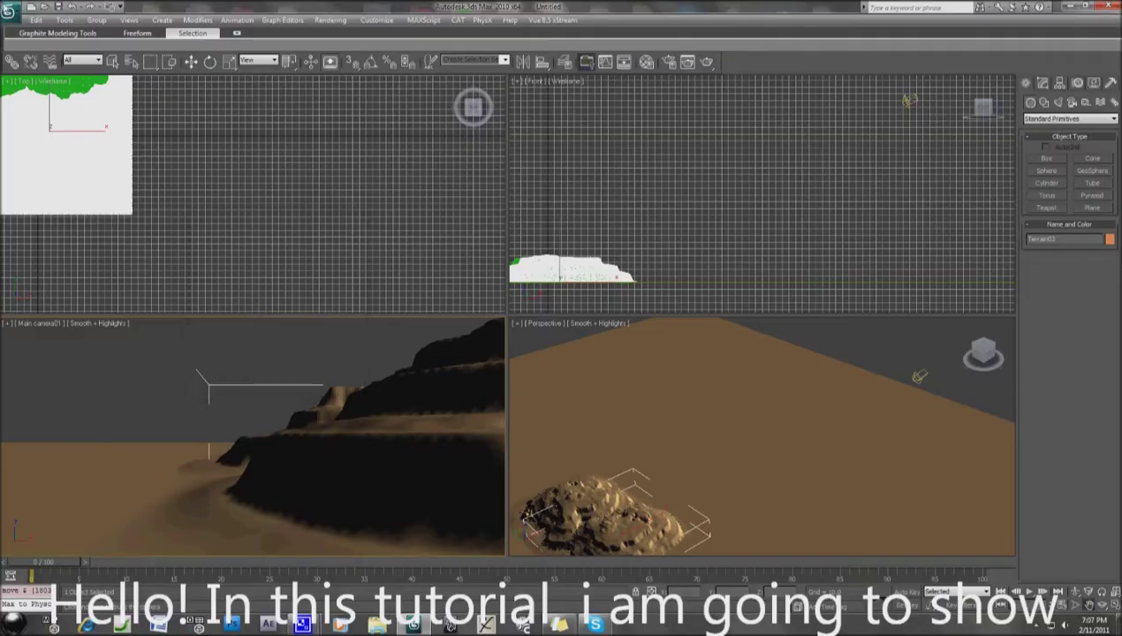
Open the 3ds Max application menu to reach the file commands.
{"action": "left_click", "coordinate": [11, 10]}
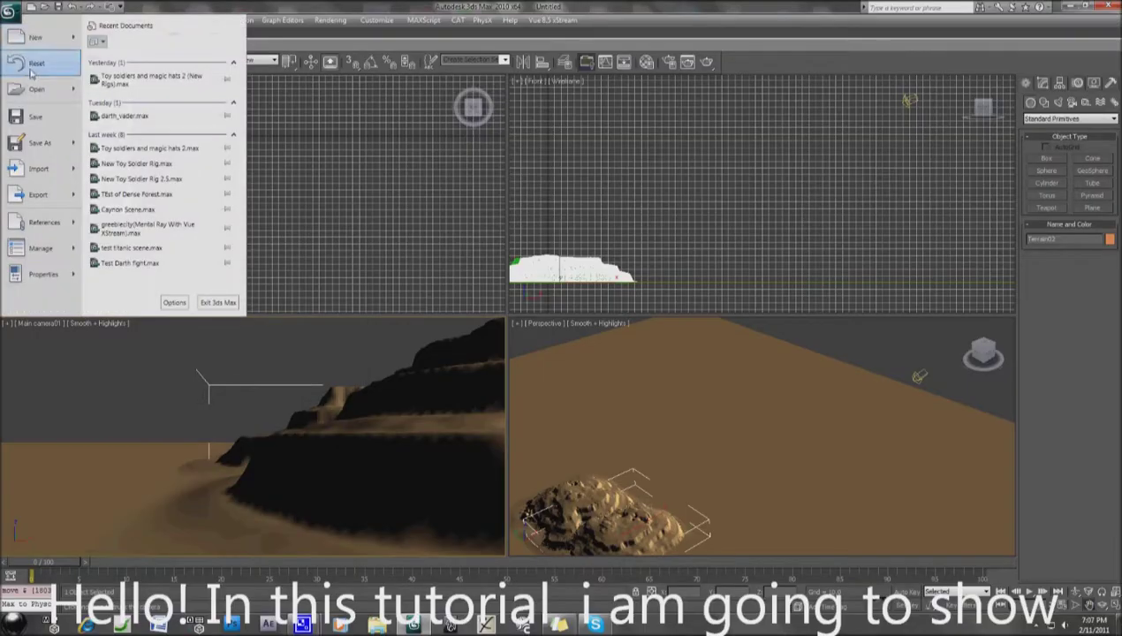
Reset the scene without saving and start a new Vue 8.5 xStream scene.
{"action": "left_click", "coordinate": [32, 64]}
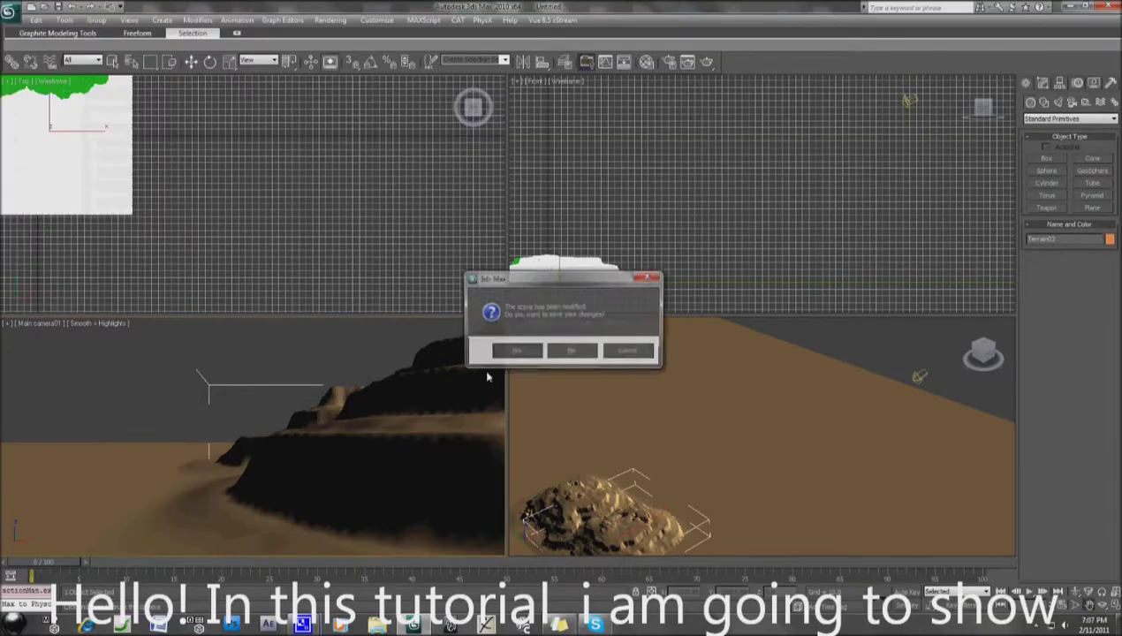
{"action": "left_click", "coordinate": [568, 353]}
{"action": "left_click", "coordinate": [526, 331]}
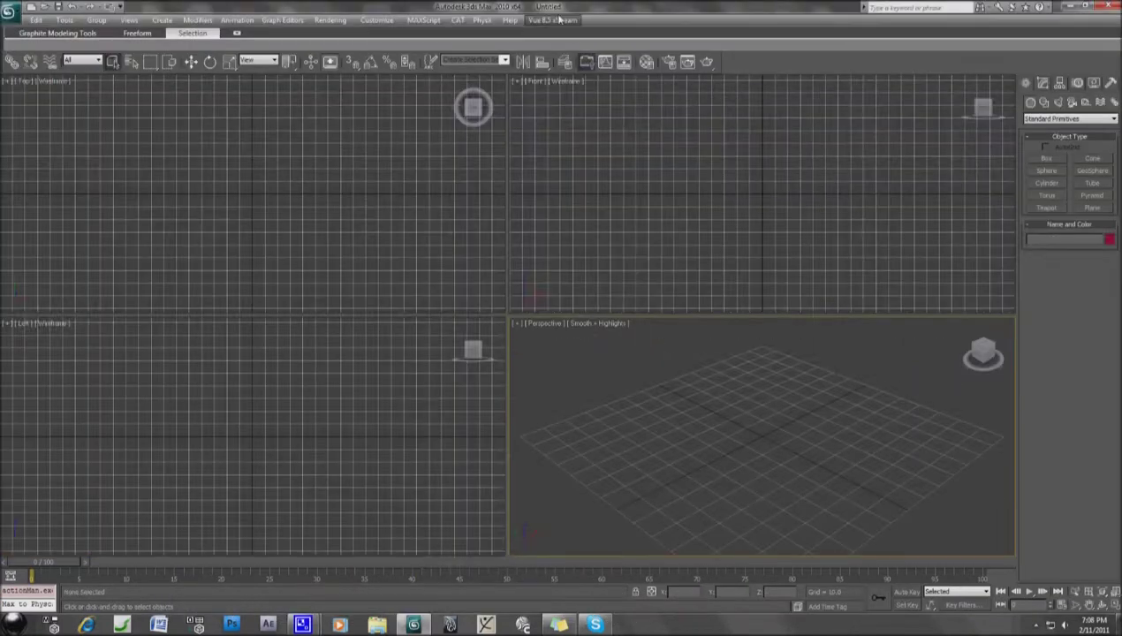
{"action": "left_click", "coordinate": [559, 18]}
{"action": "mouse_move", "coordinate": [556, 33]}
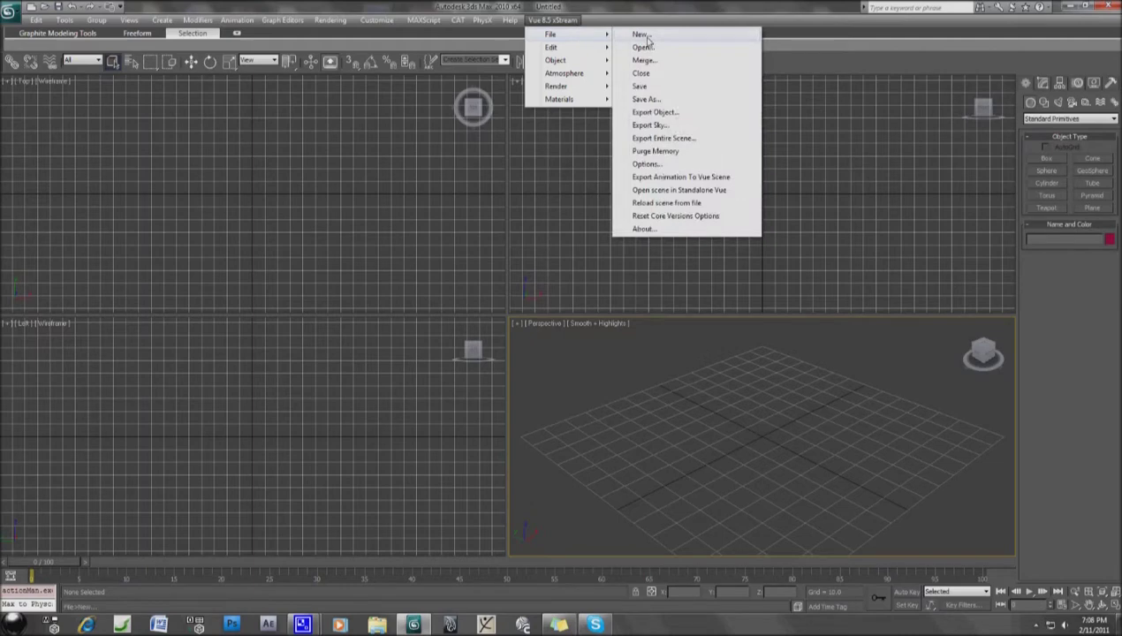
{"action": "left_click", "coordinate": [640, 35]}
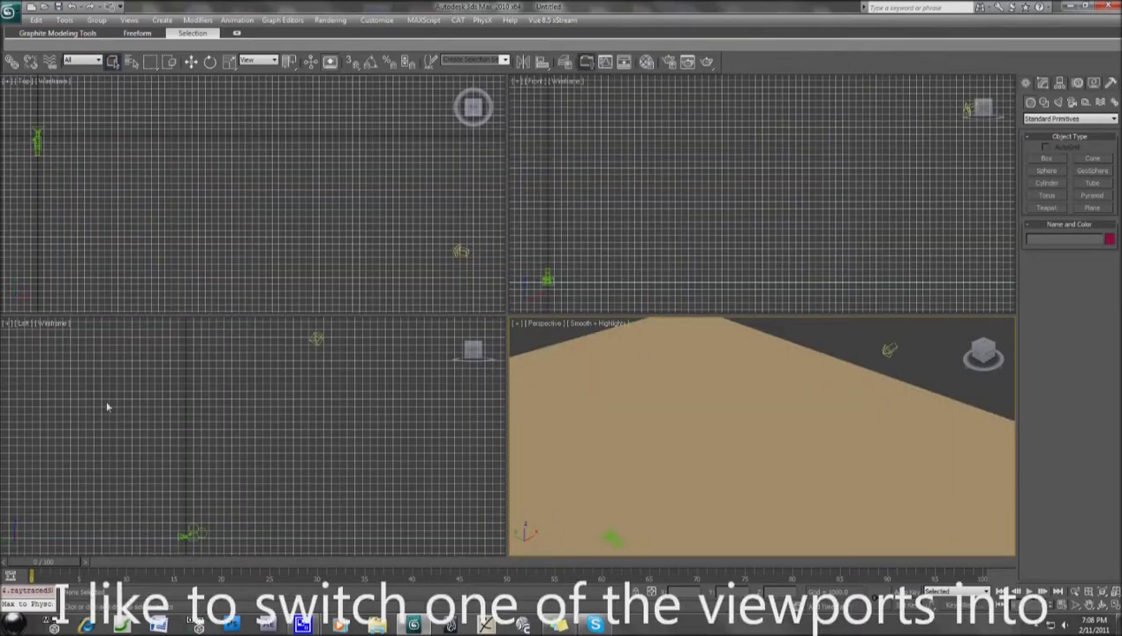
Set the lower-left viewport to Main camera01 with Smooth + Highlights shading.
{"action": "key", "text": "c"}
{"action": "left_click", "coordinate": [88, 324]}
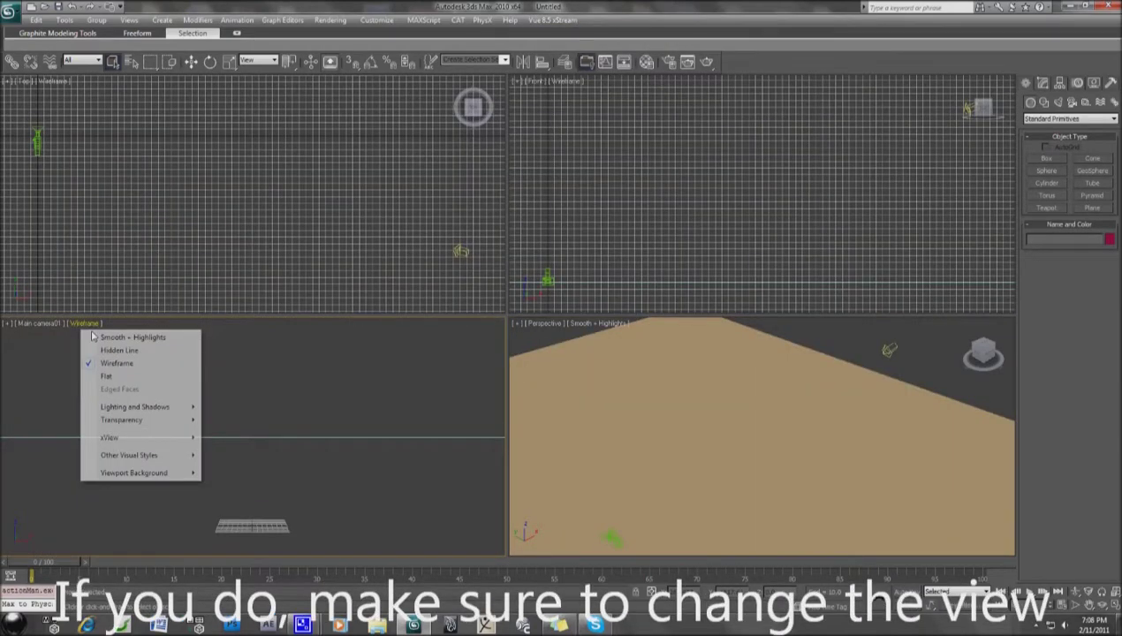
{"action": "left_click", "coordinate": [94, 337]}
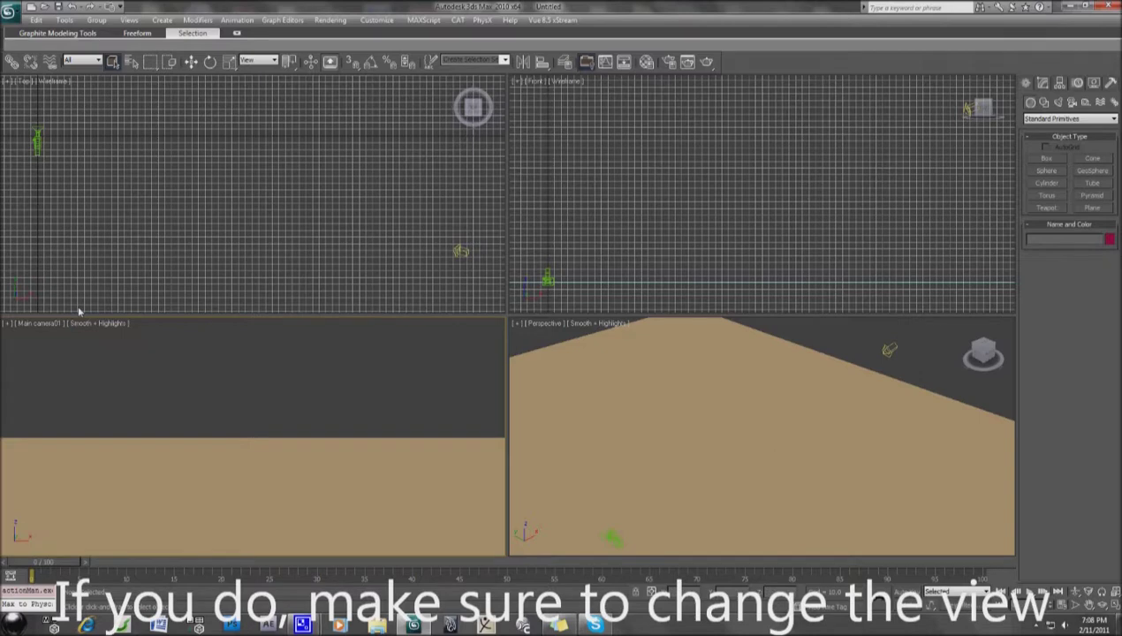
{"action": "left_click", "coordinate": [94, 329]}
Assign the ground plane the Vue Landscapes 'Shasta rock' material.
{"action": "left_click", "coordinate": [119, 337]}
{"action": "left_click", "coordinate": [272, 474]}
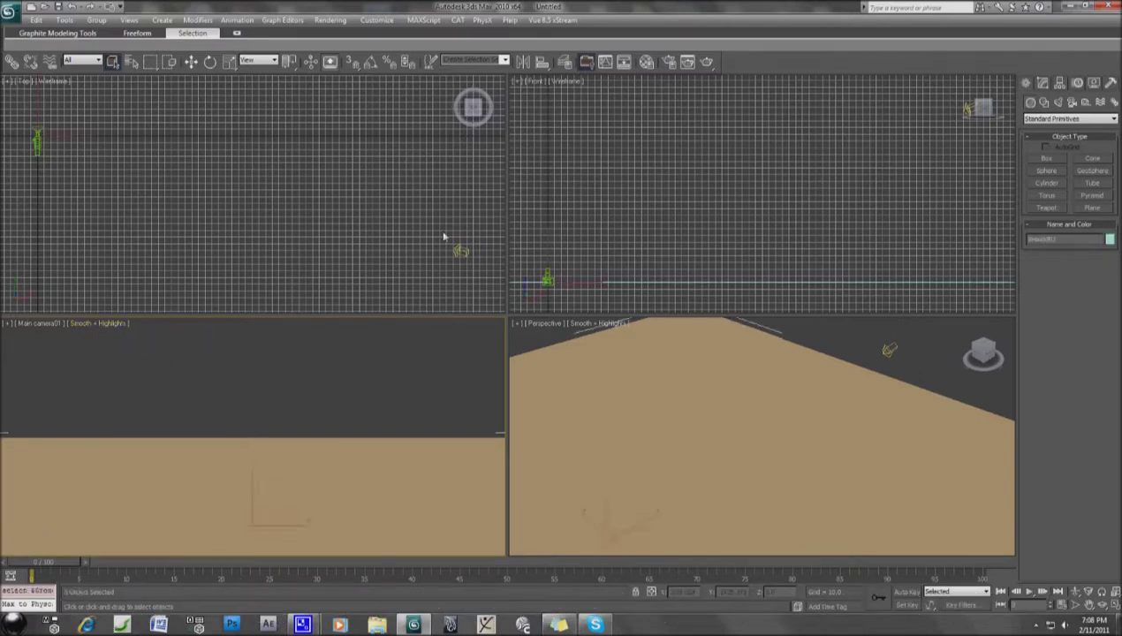
{"action": "left_click", "coordinate": [548, 20]}
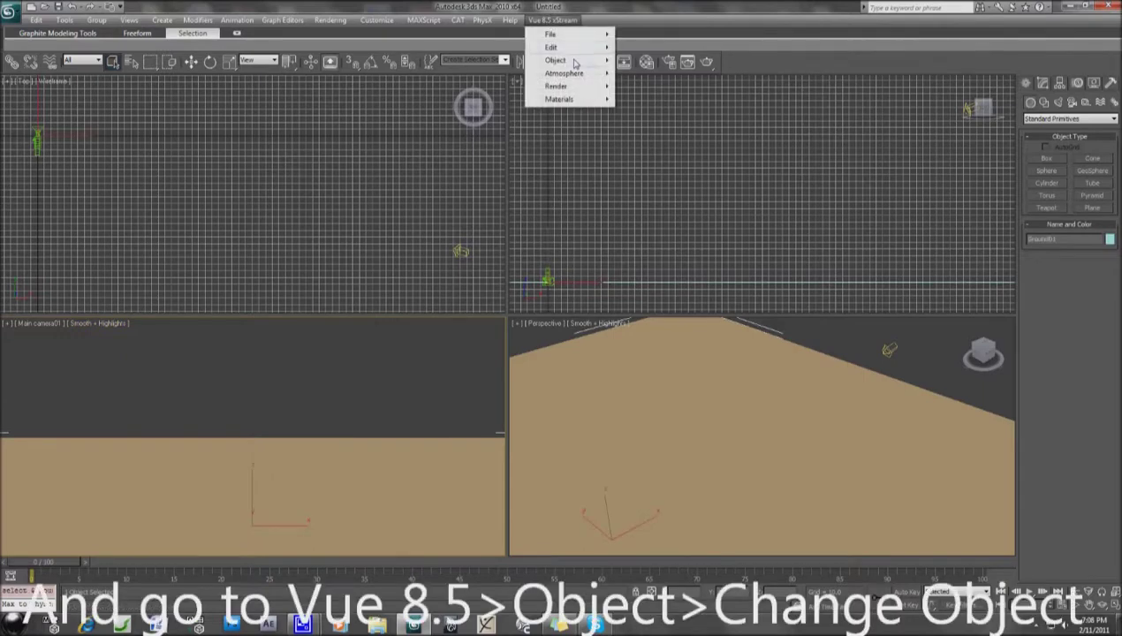
{"action": "mouse_move", "coordinate": [555, 60]}
{"action": "left_click", "coordinate": [680, 204]}
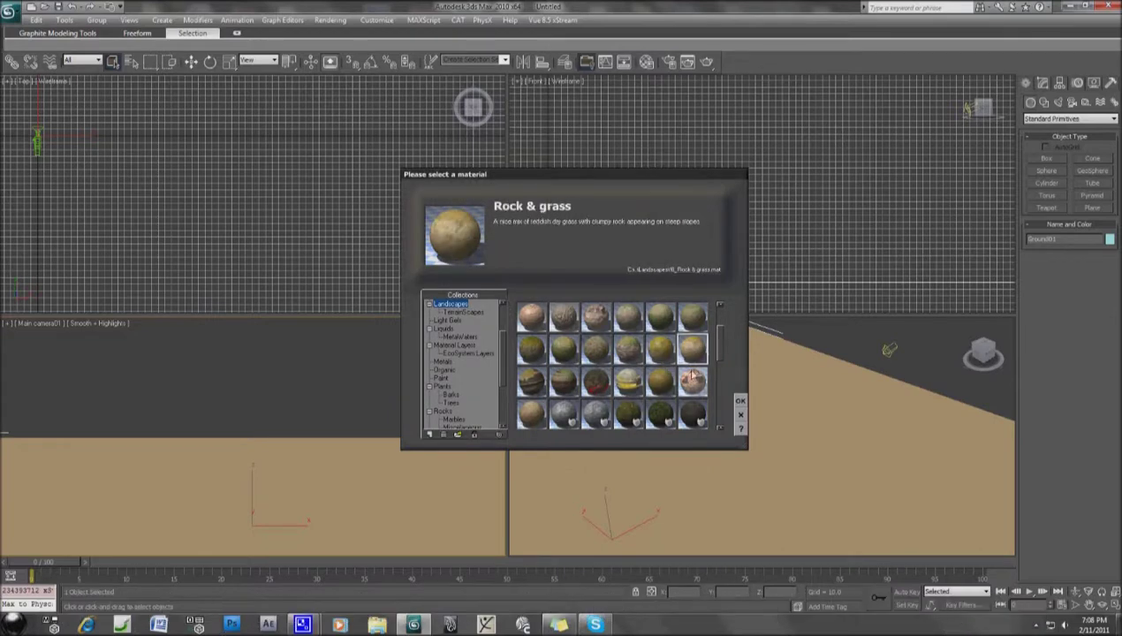
{"action": "scroll", "coordinate": [537, 324], "scroll_direction": "up", "scroll_amount": 2}
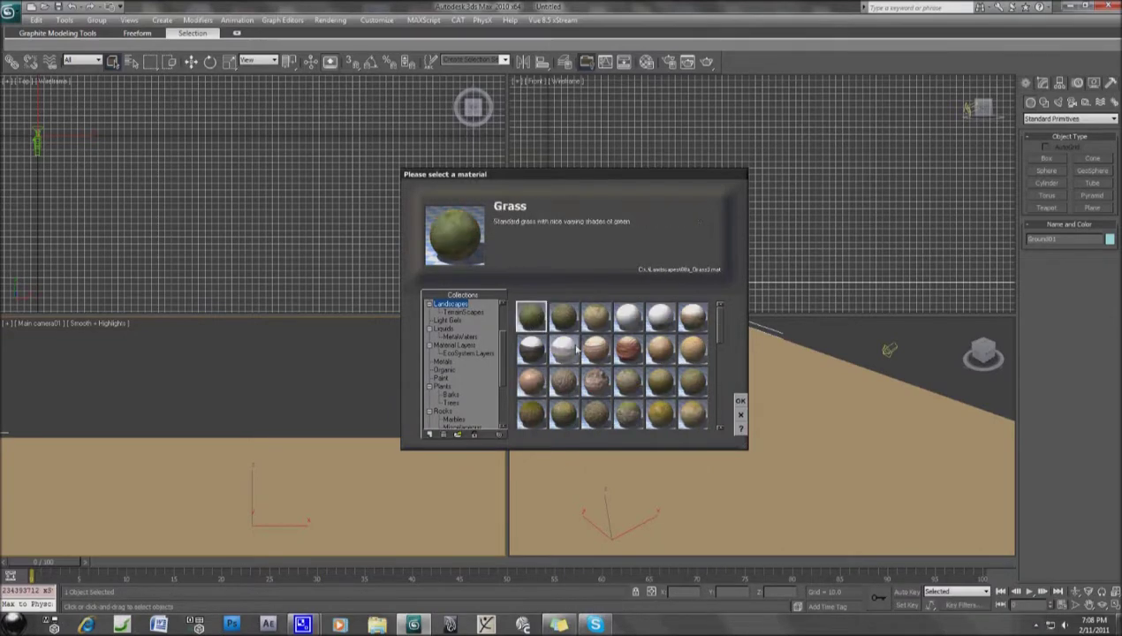
{"action": "left_click", "coordinate": [659, 350]}
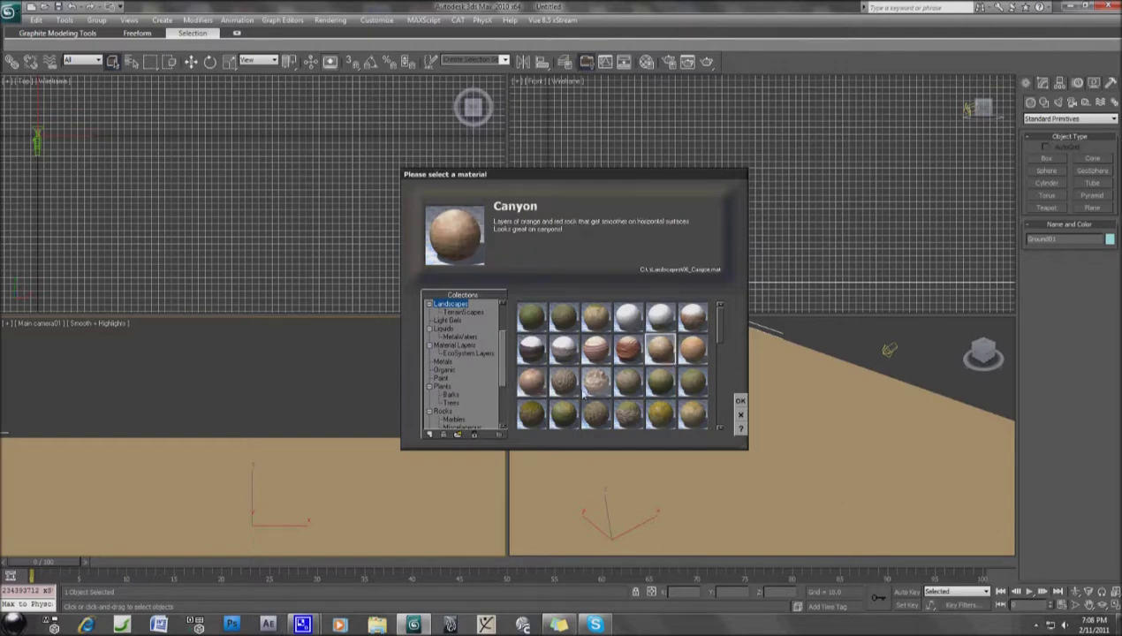
{"action": "left_click", "coordinate": [688, 352]}
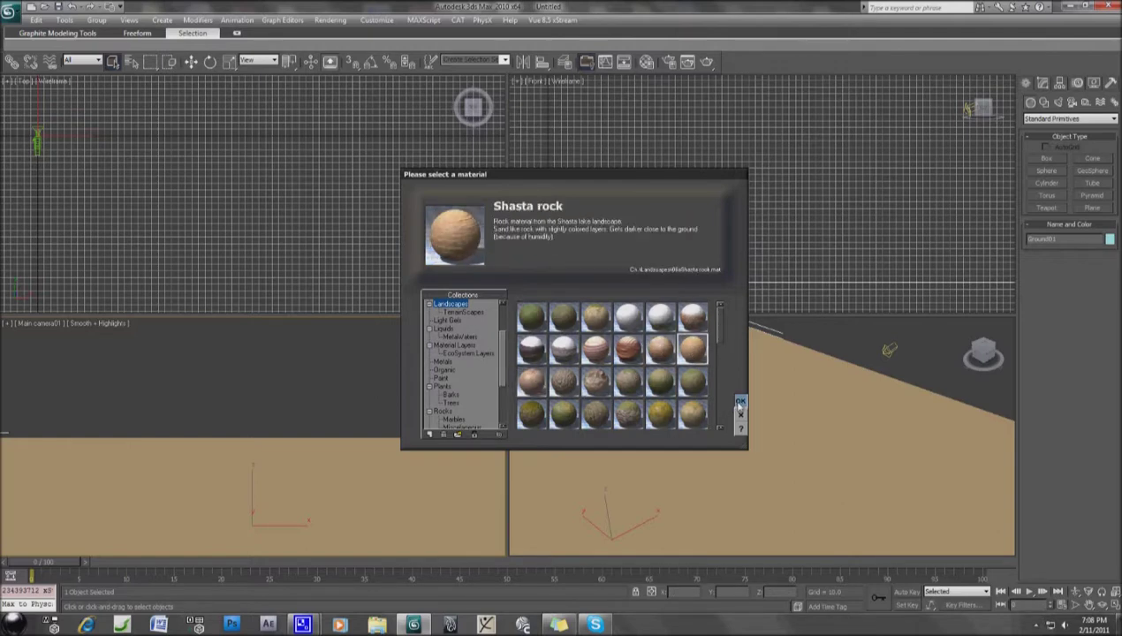
{"action": "left_click", "coordinate": [740, 403]}
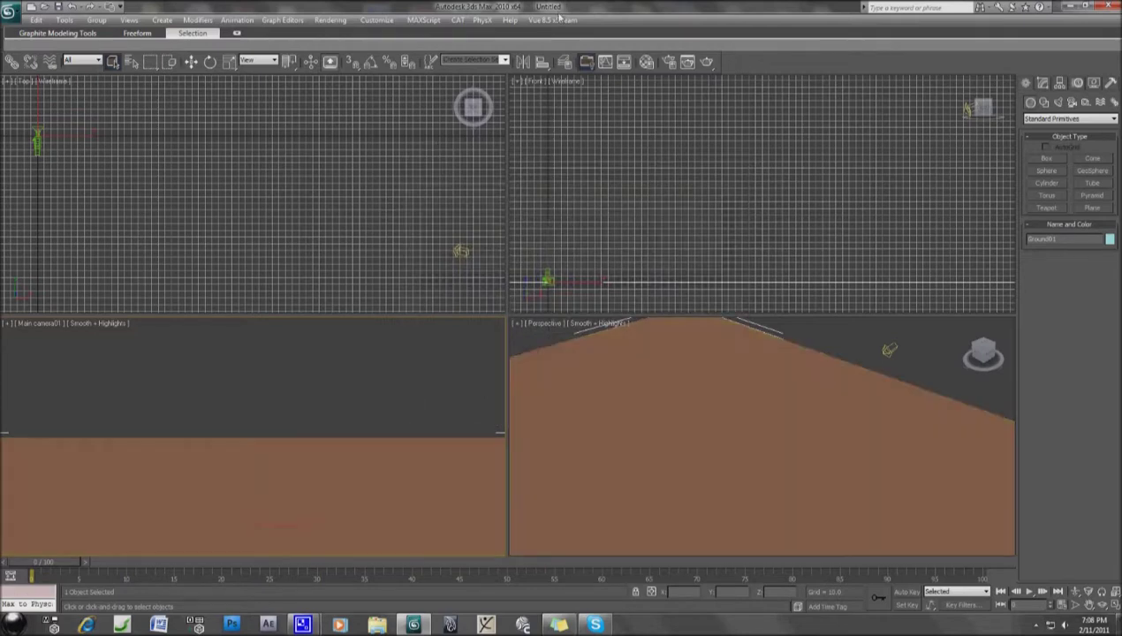
{"action": "left_click", "coordinate": [552, 19]}
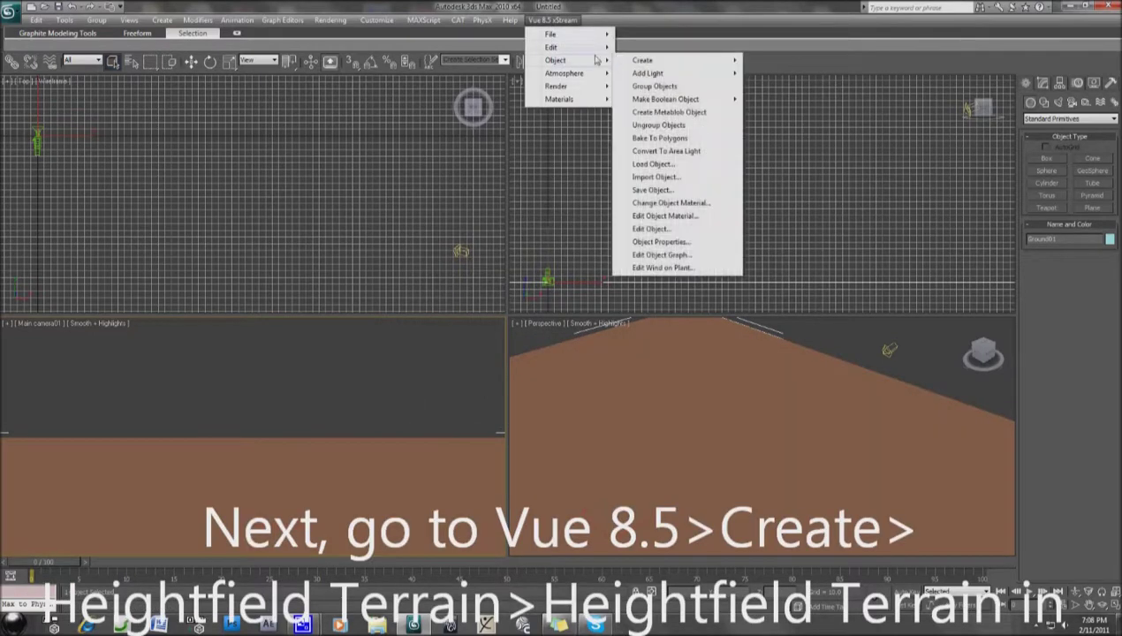
Create a default-size heightfield terrain in the Terrain Editor, shaped with the Canyon preset.
{"action": "mouse_move", "coordinate": [788, 190]}
{"action": "left_click", "coordinate": [943, 245]}
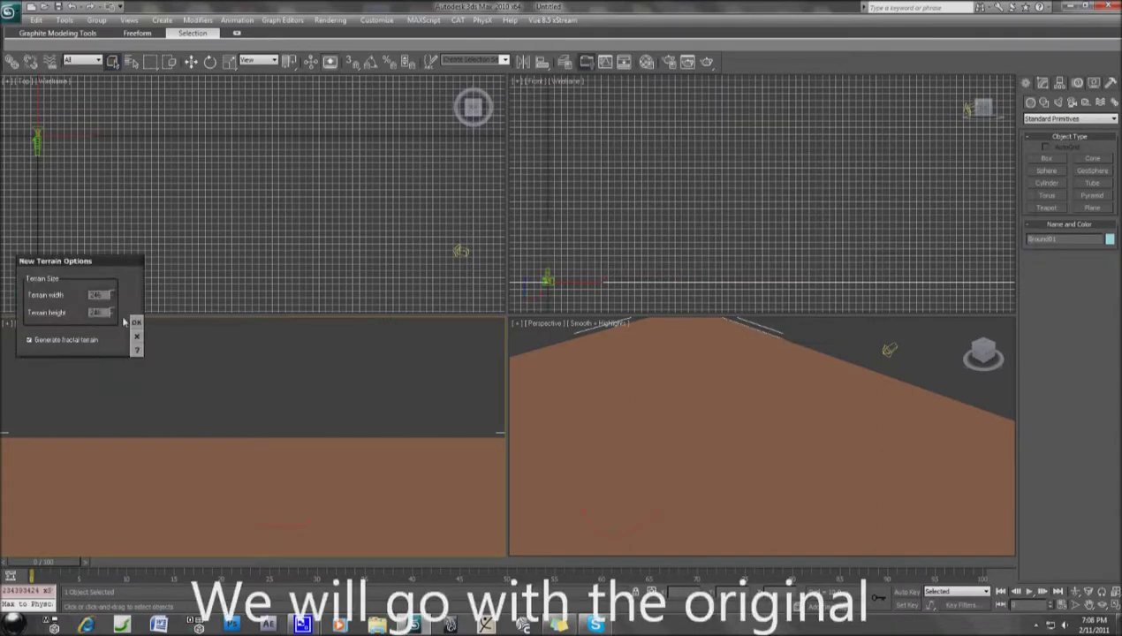
{"action": "left_click", "coordinate": [137, 324]}
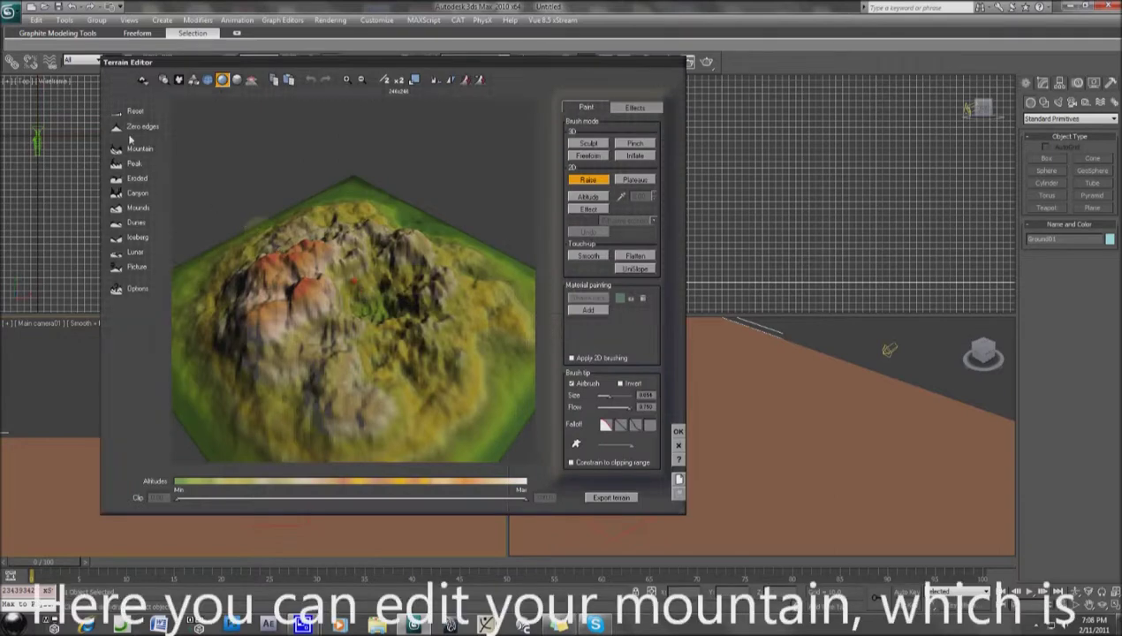
{"action": "left_click", "coordinate": [118, 193]}
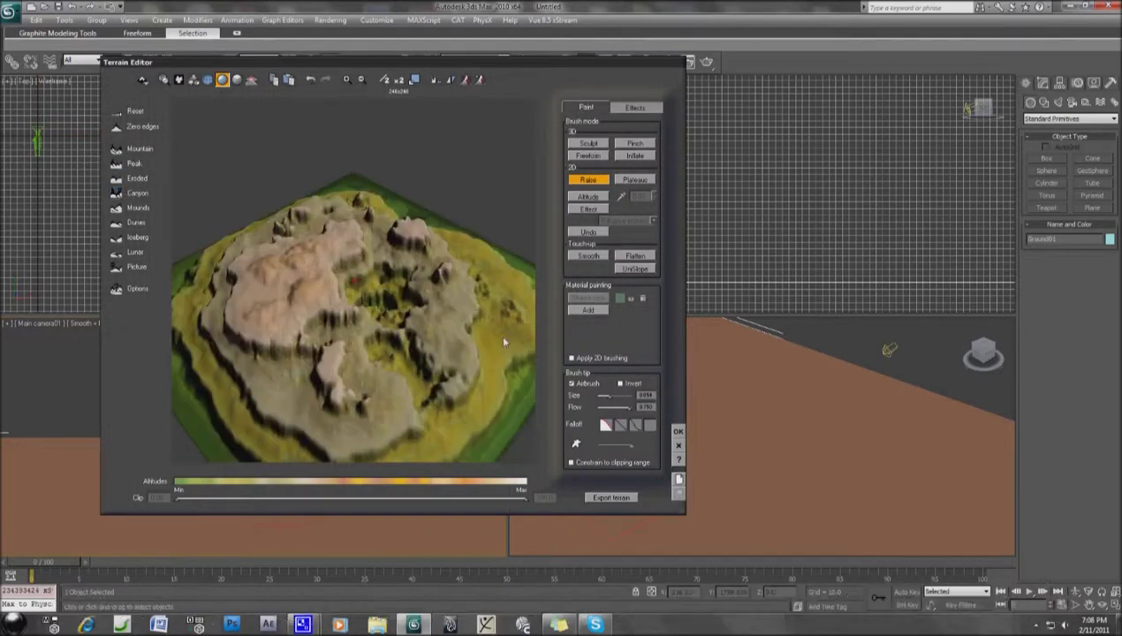
{"action": "left_click", "coordinate": [676, 431]}
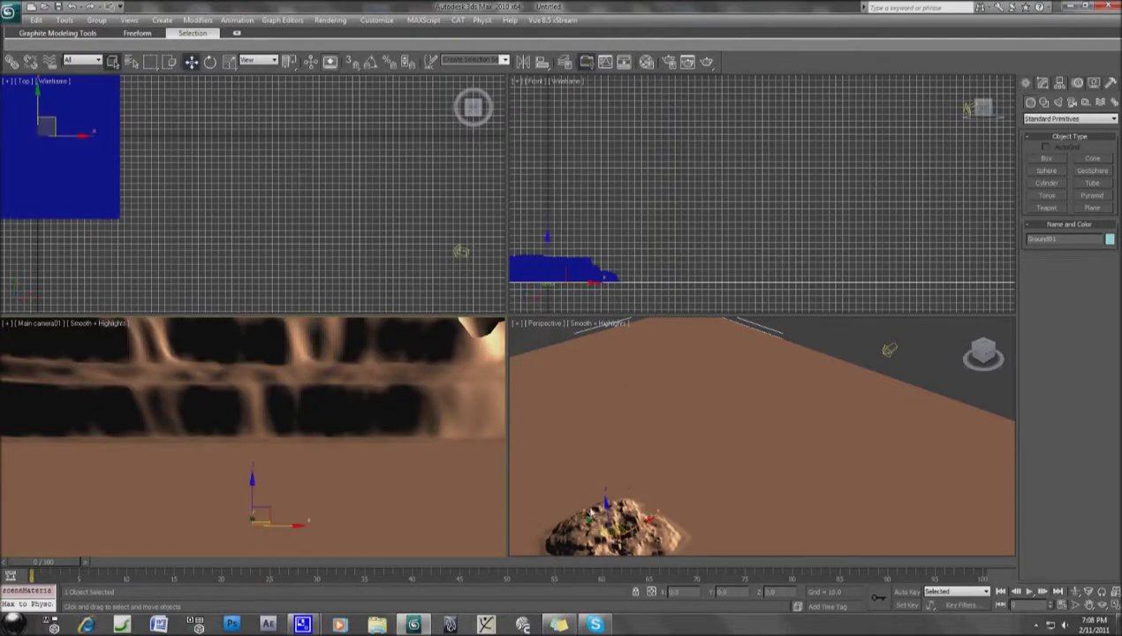
Pan the Perspective view to centre the terrain, leaving the ground plane unmoved.
{"action": "left_click", "coordinate": [1081, 605]}
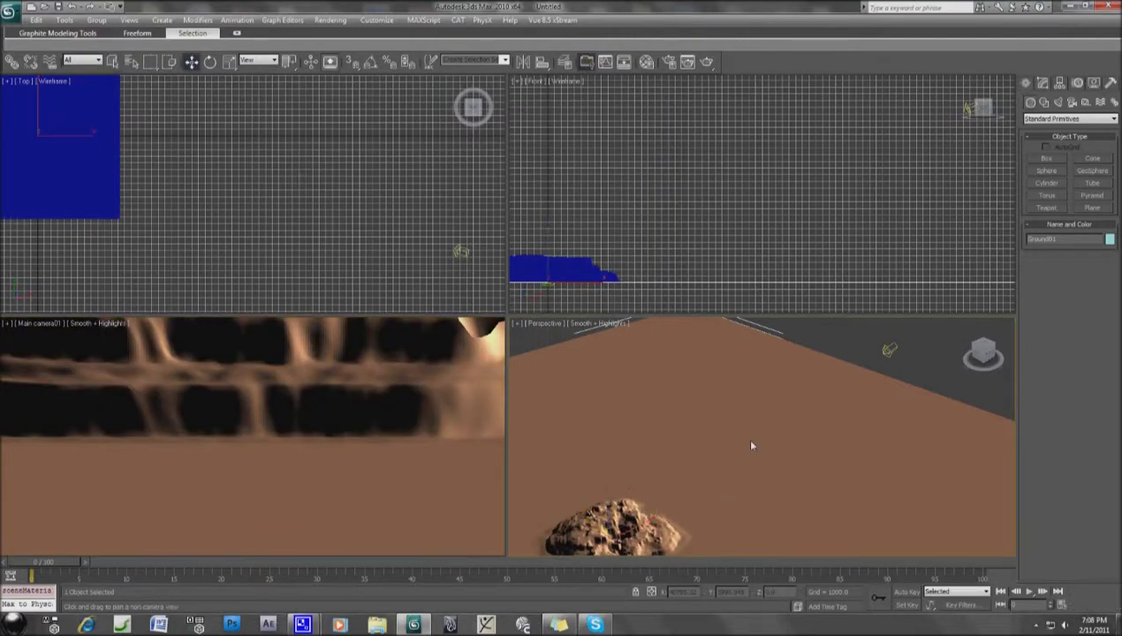
{"action": "left_click_drag", "start_coordinate": [751, 446], "coordinate": [805, 388]}
{"action": "right_click", "coordinate": [652, 465]}
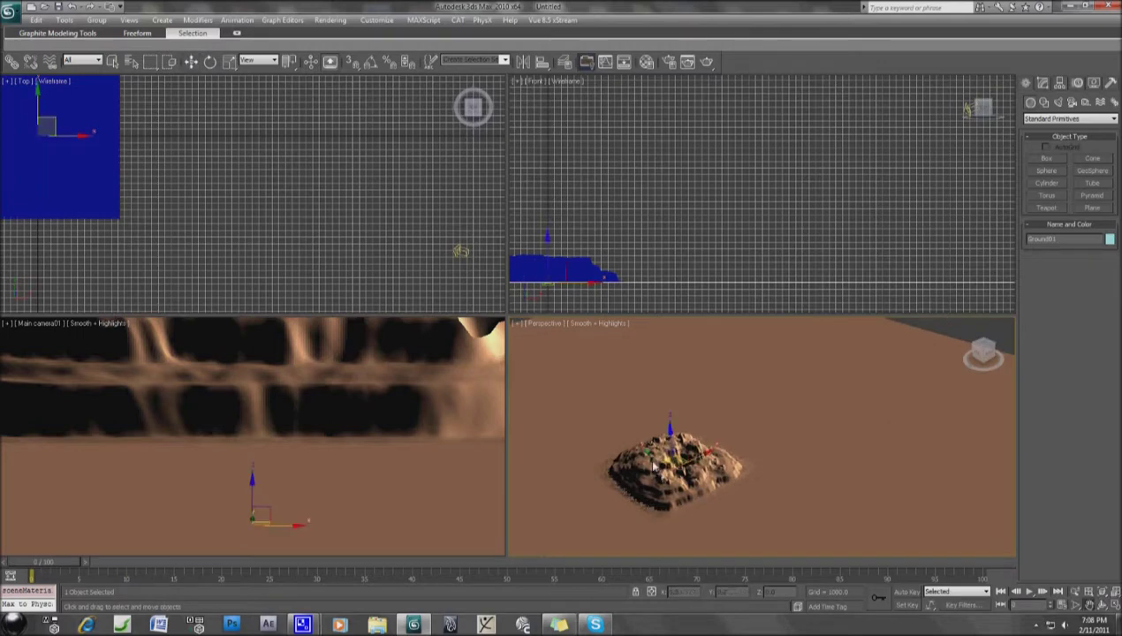
{"action": "left_click_drag", "start_coordinate": [652, 465], "coordinate": [616, 427]}
{"action": "right_click", "coordinate": [616, 428]}
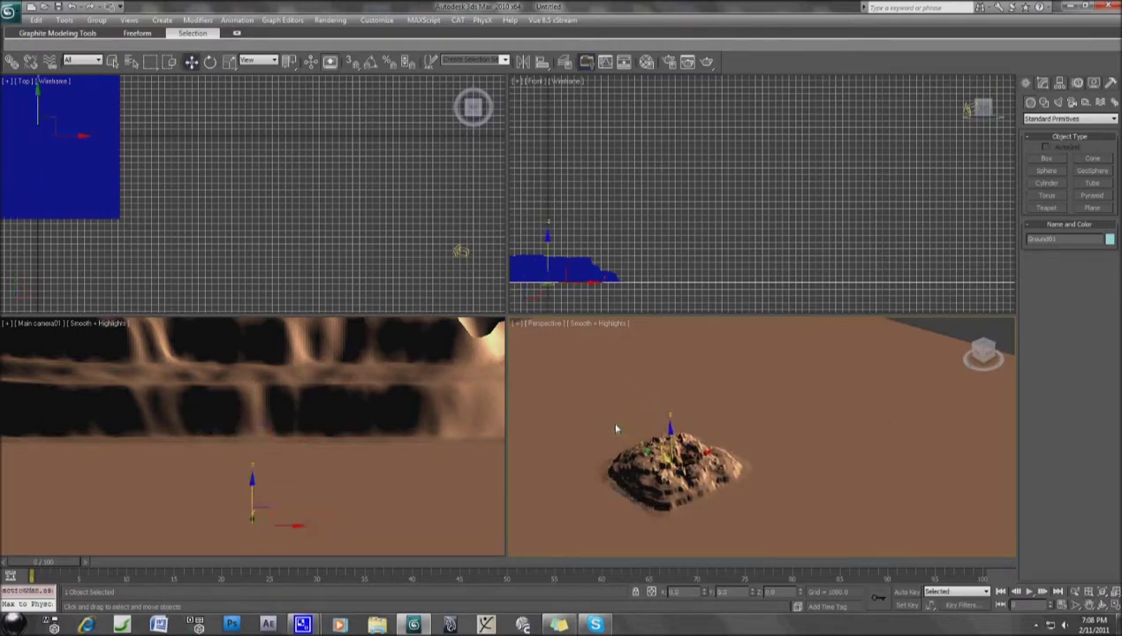
Move Terrain01 in front of Main camera01 and truck the camera closer to it.
{"action": "left_click", "coordinate": [631, 491]}
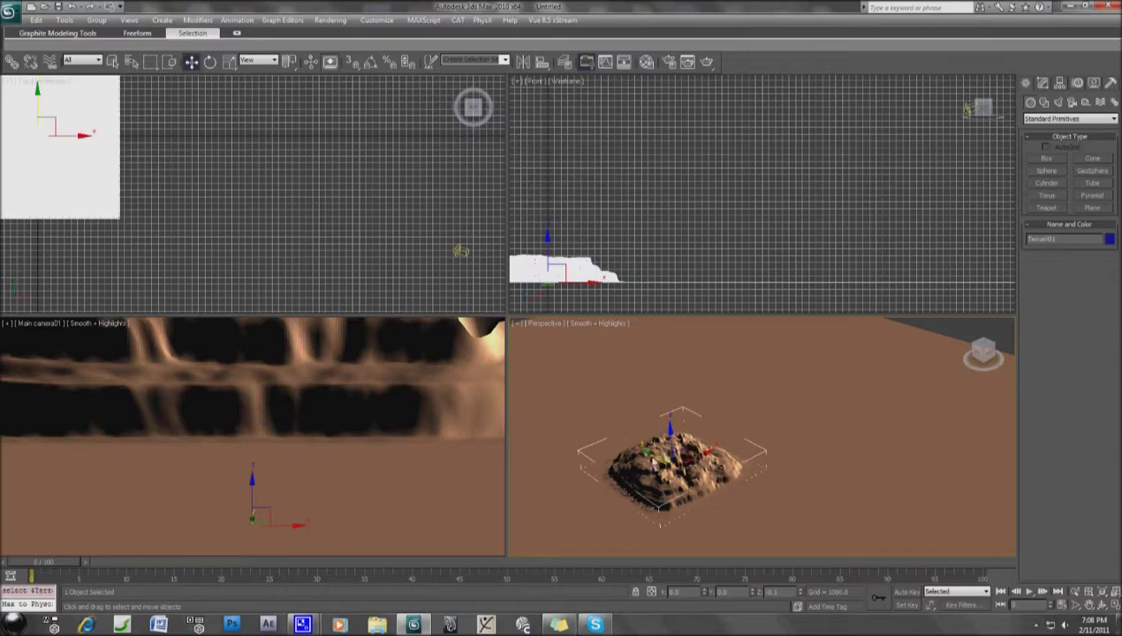
{"action": "left_click_drag", "start_coordinate": [658, 450], "coordinate": [608, 428]}
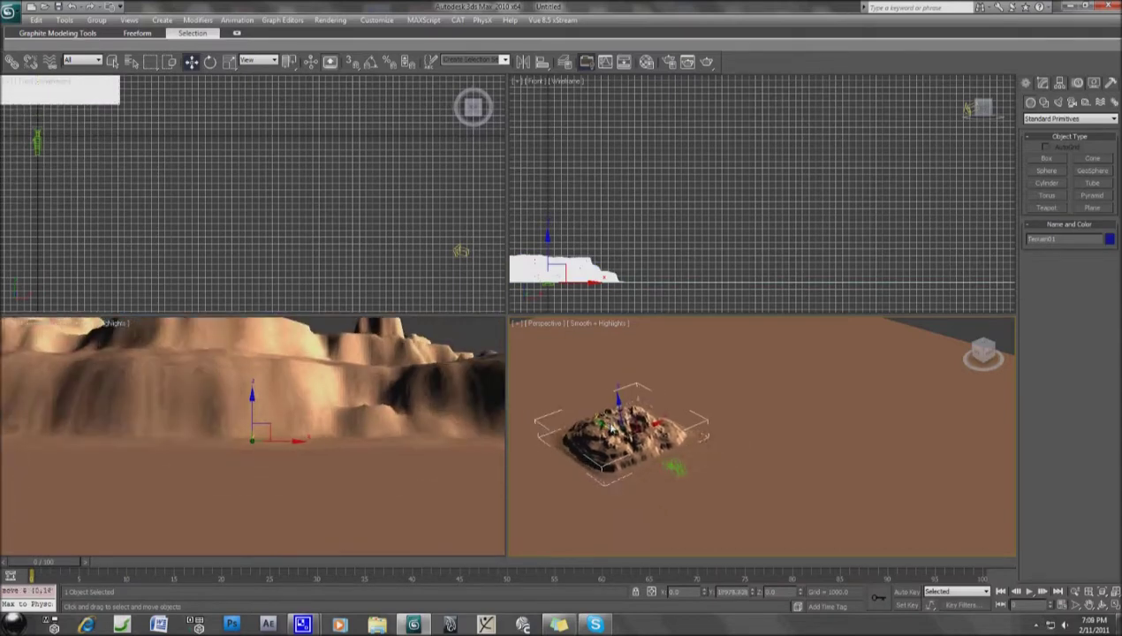
{"action": "left_click_drag", "start_coordinate": [608, 428], "coordinate": [695, 439]}
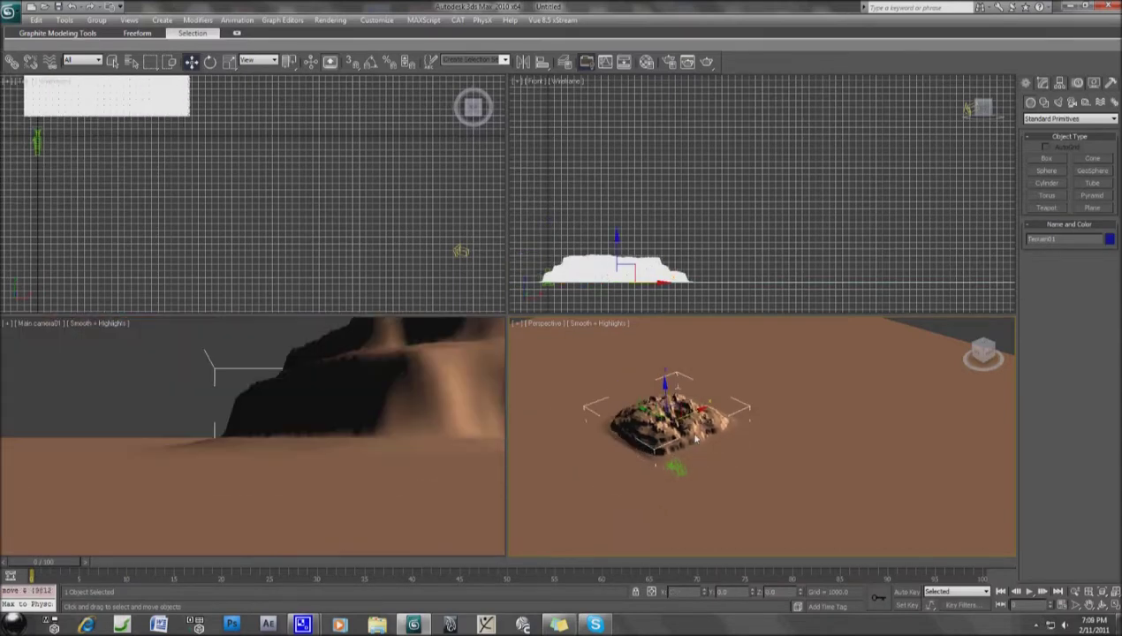
{"action": "left_click_drag", "start_coordinate": [695, 439], "coordinate": [852, 546]}
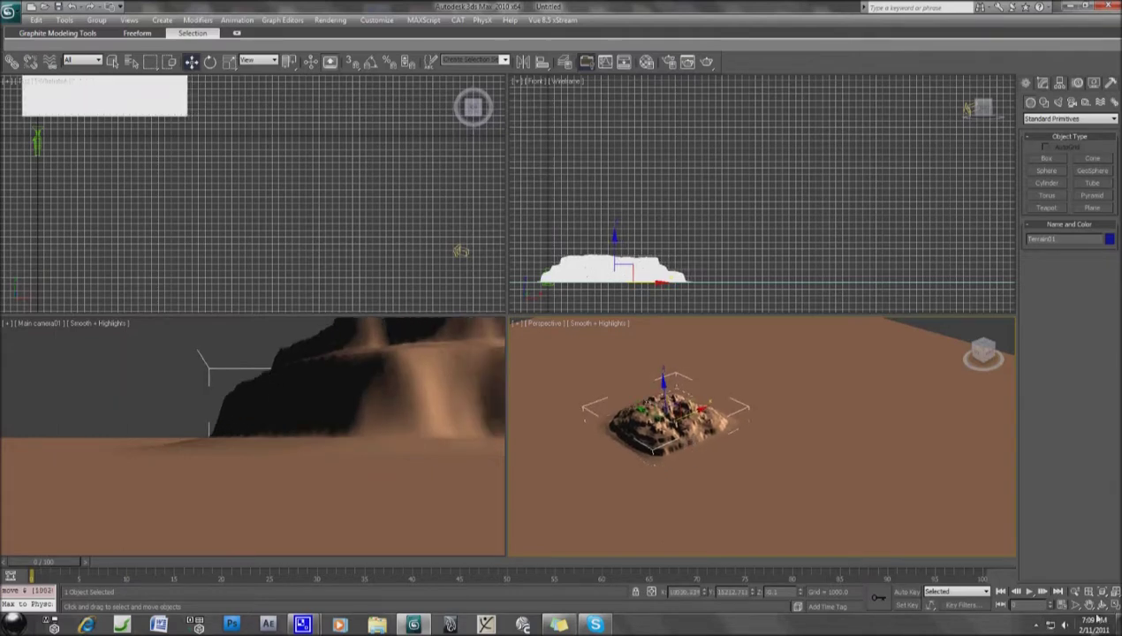
{"action": "middle_click_drag", "start_coordinate": [215, 450], "coordinate": [258, 493]}
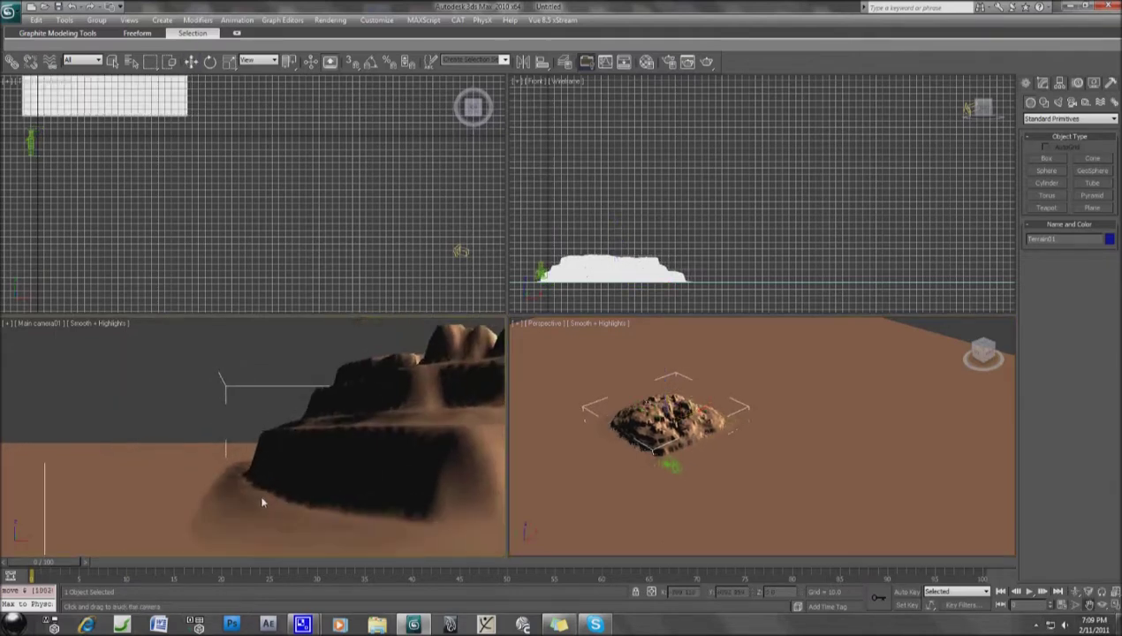
{"action": "left_click", "coordinate": [552, 20]}
{"action": "mouse_move", "coordinate": [564, 73]}
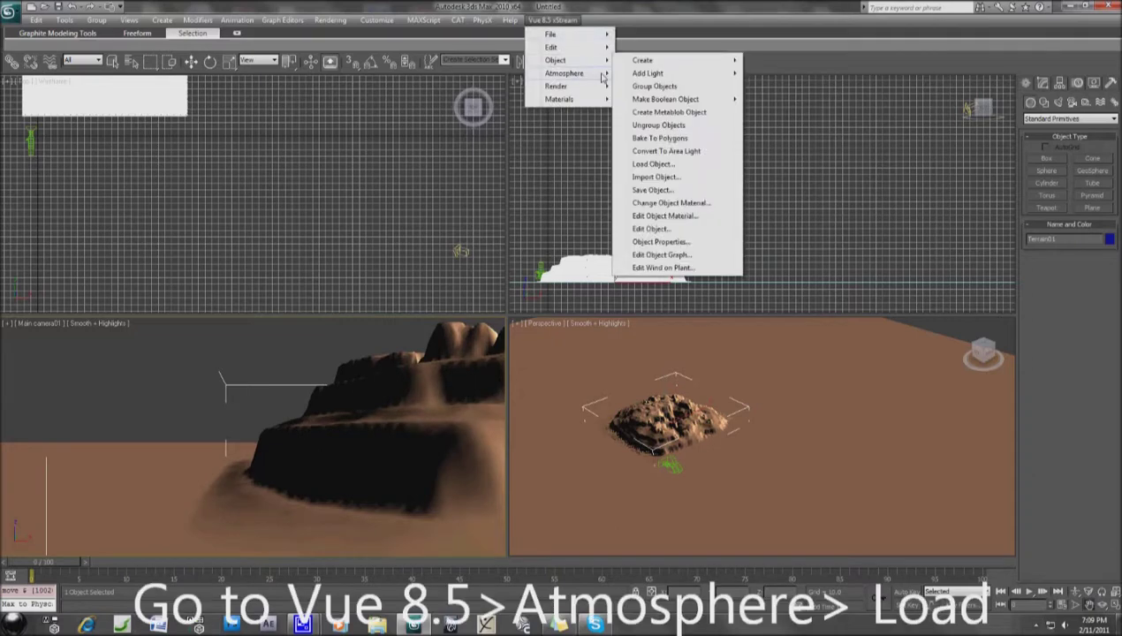
Load the Sunset atmosphere preset.
{"action": "left_click", "coordinate": [654, 74]}
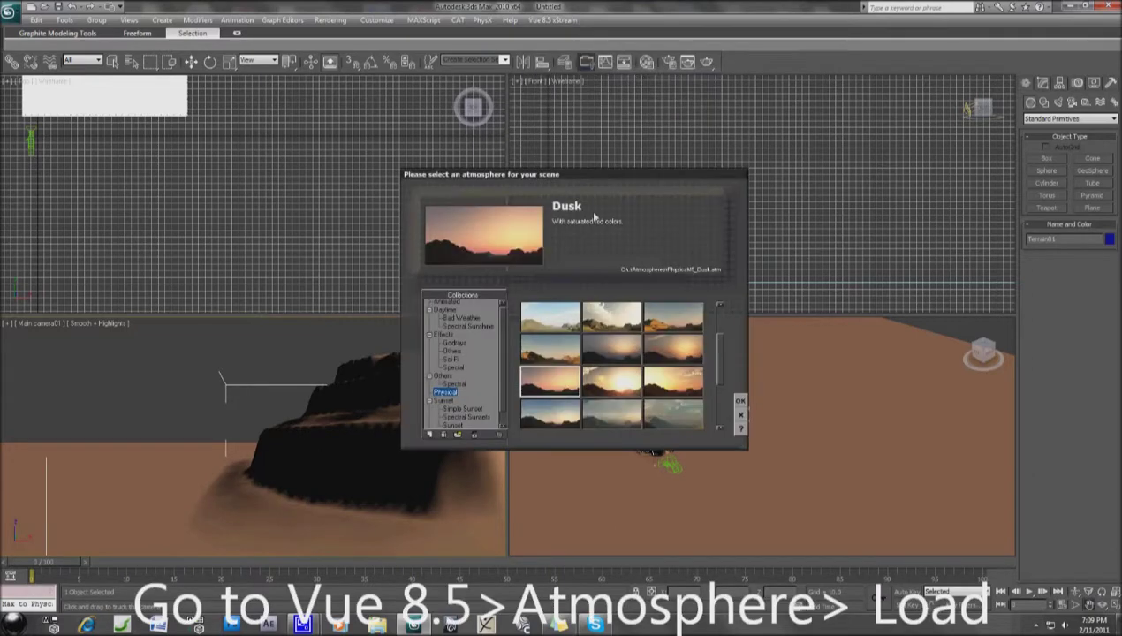
{"action": "left_click", "coordinate": [614, 388]}
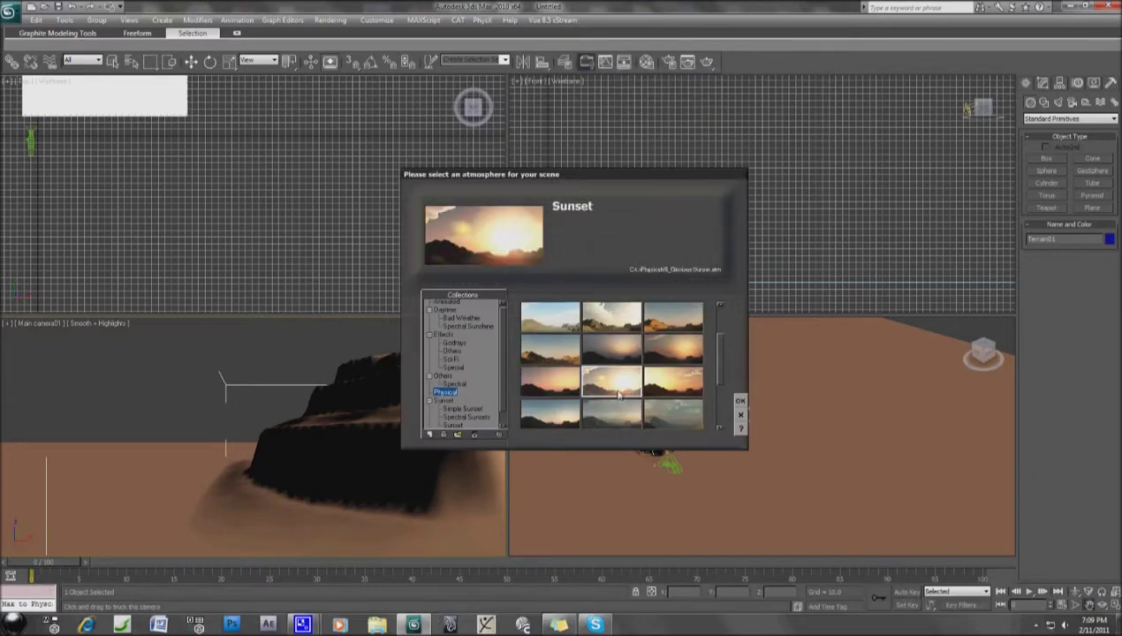
{"action": "left_click", "coordinate": [740, 405]}
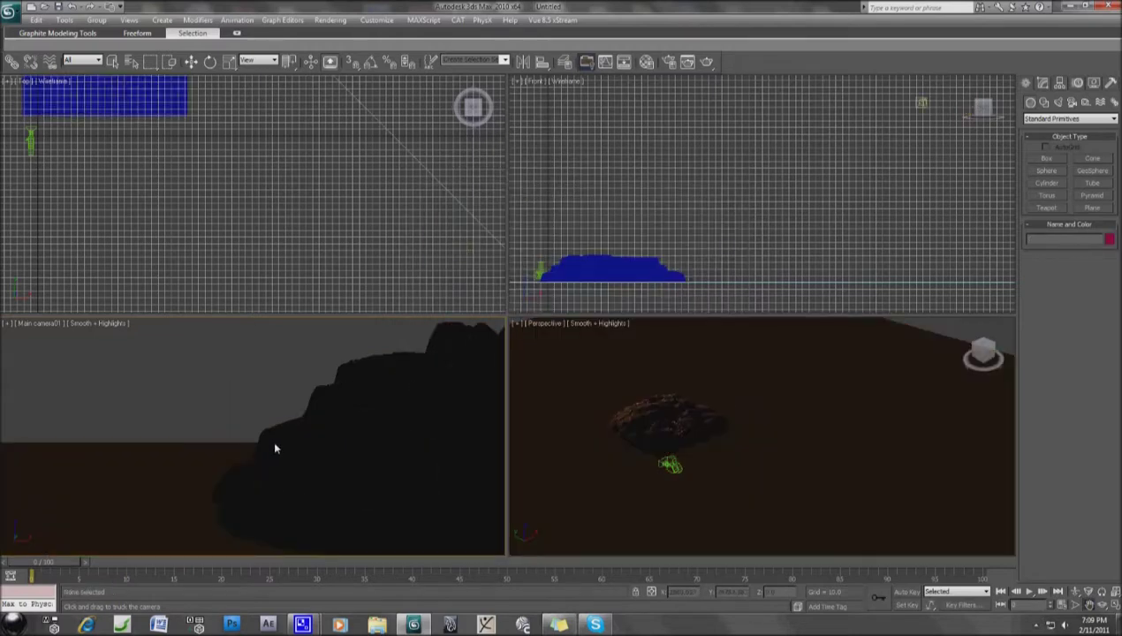
Reframe the Main camera01 view so the mountain sits lower in shot.
{"action": "left_click_drag", "start_coordinate": [274, 448], "coordinate": [261, 483]}
{"action": "scroll", "coordinate": [711, 444], "scroll_direction": "down", "scroll_amount": 5}
{"action": "scroll", "coordinate": [710, 444], "scroll_direction": "up", "scroll_amount": 4}
{"action": "scroll", "coordinate": [659, 438], "scroll_direction": "up", "scroll_amount": 3}
{"action": "mouse_move", "coordinate": [328, 463]}
{"action": "left_mouse_down"}
{"action": "mouse_move", "coordinate": [328, 485]}
{"action": "mouse_move", "coordinate": [371, 483]}
{"action": "mouse_move", "coordinate": [345, 501]}
{"action": "mouse_move", "coordinate": [456, 450]}
{"action": "mouse_move", "coordinate": [50, 443]}
{"action": "mouse_move", "coordinate": [2, 495]}
{"action": "mouse_move", "coordinate": [2, 521]}
{"action": "mouse_move", "coordinate": [354, 440]}
{"action": "mouse_move", "coordinate": [340, 390]}
{"action": "mouse_move", "coordinate": [249, 423]}
{"action": "mouse_move", "coordinate": [272, 399]}
{"action": "mouse_move", "coordinate": [325, 403]}
{"action": "mouse_move", "coordinate": [321, 394]}
{"action": "left_mouse_up"}
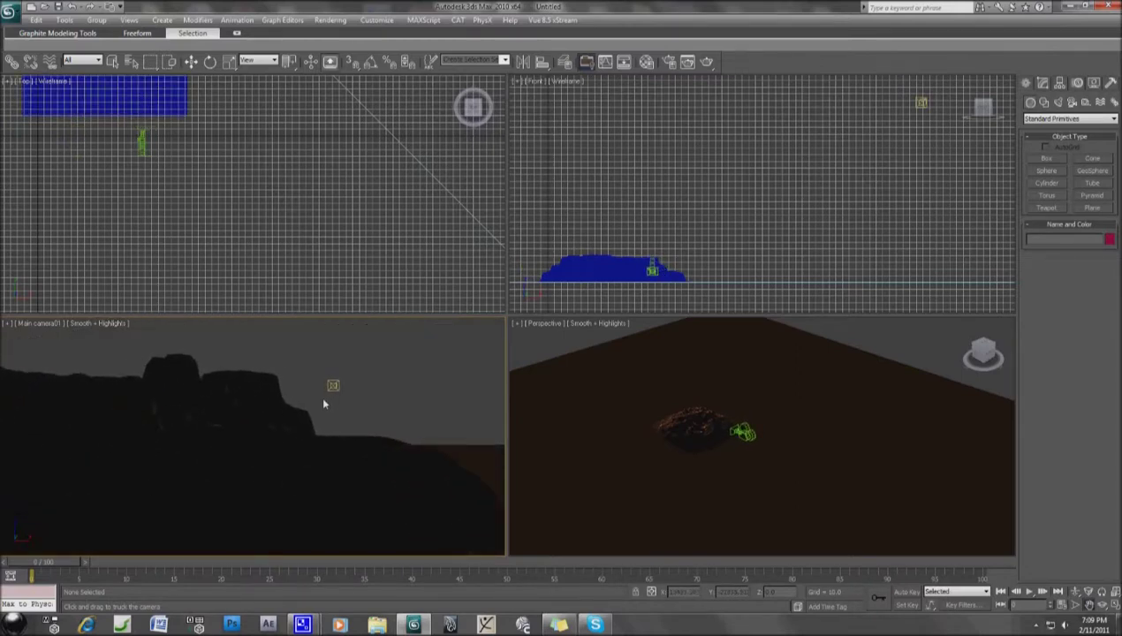
{"action": "left_click", "coordinate": [1093, 605]}
Orbit Main camera01 to a new angle on the mesas and place a test Vue object.
{"action": "mouse_move", "coordinate": [371, 471]}
{"action": "left_mouse_down"}
{"action": "mouse_move", "coordinate": [293, 492]}
{"action": "mouse_move", "coordinate": [311, 494]}
{"action": "left_mouse_up"}
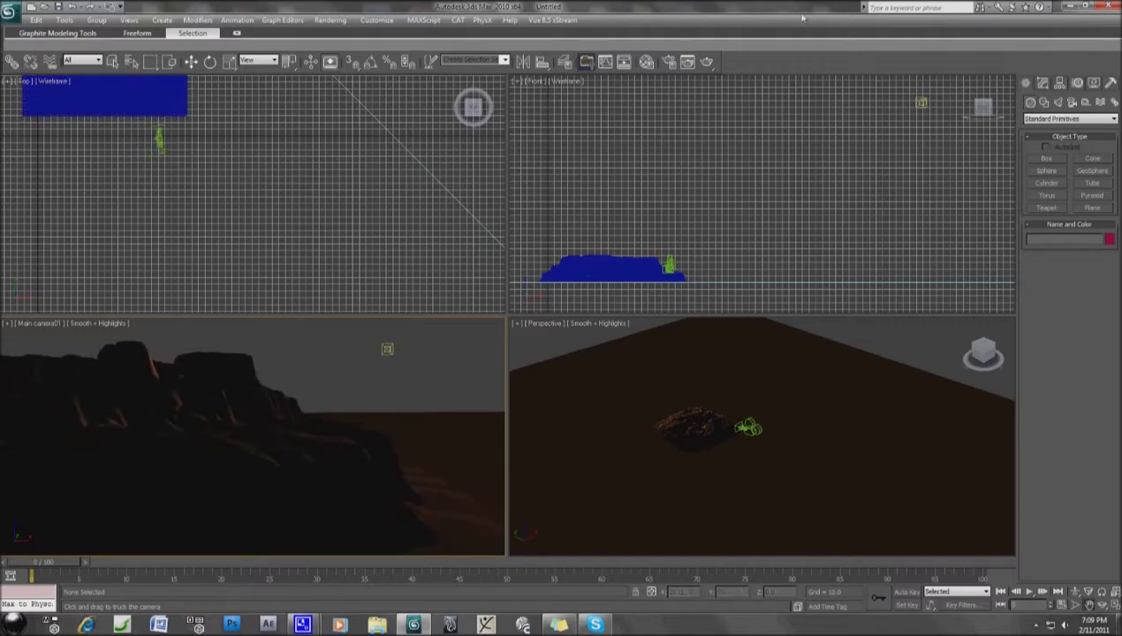
{"action": "left_click", "coordinate": [552, 20]}
{"action": "mouse_move", "coordinate": [642, 60]}
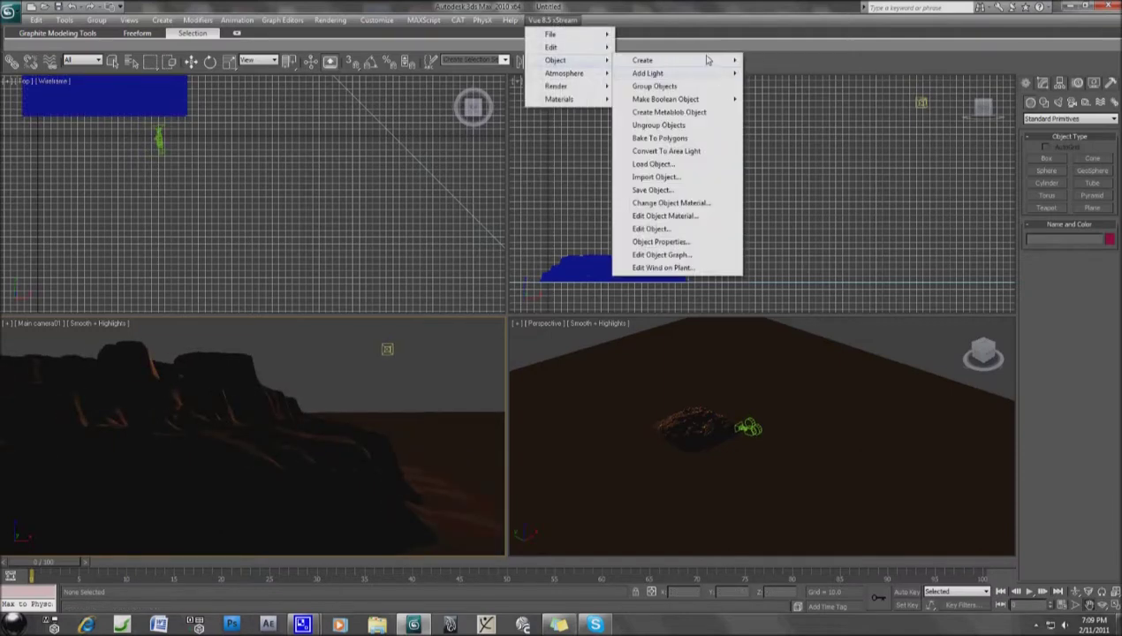
{"action": "left_click", "coordinate": [769, 60]}
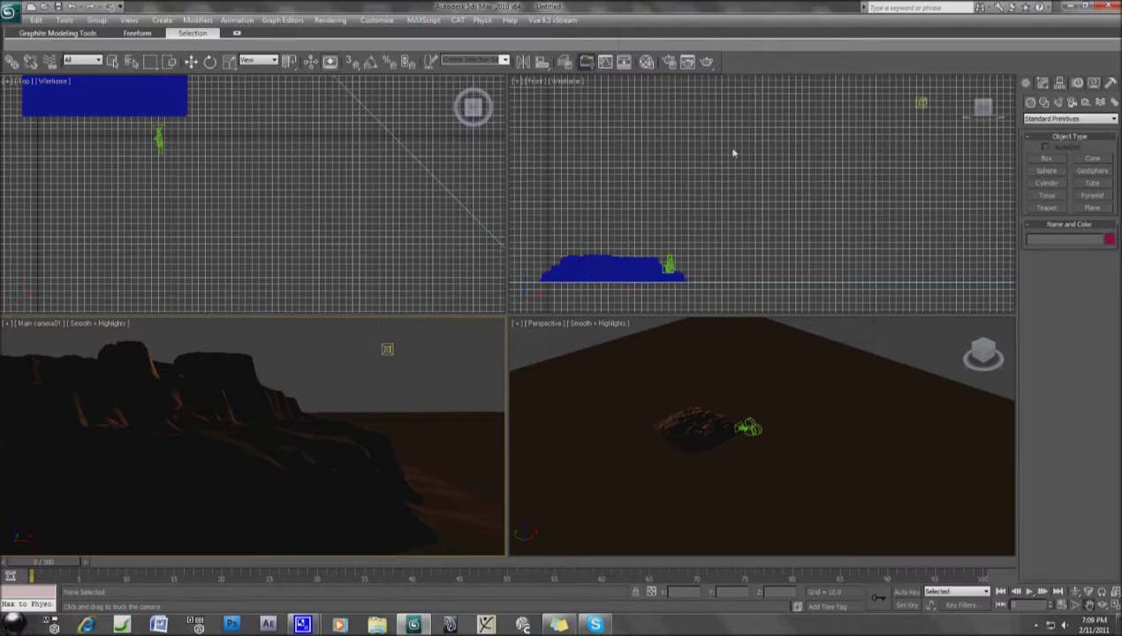
{"action": "left_click", "coordinate": [678, 216]}
Create a second default-size heightfield terrain shaped with the Eroded preset.
{"action": "left_click", "coordinate": [682, 389]}
{"action": "left_click", "coordinate": [552, 19]}
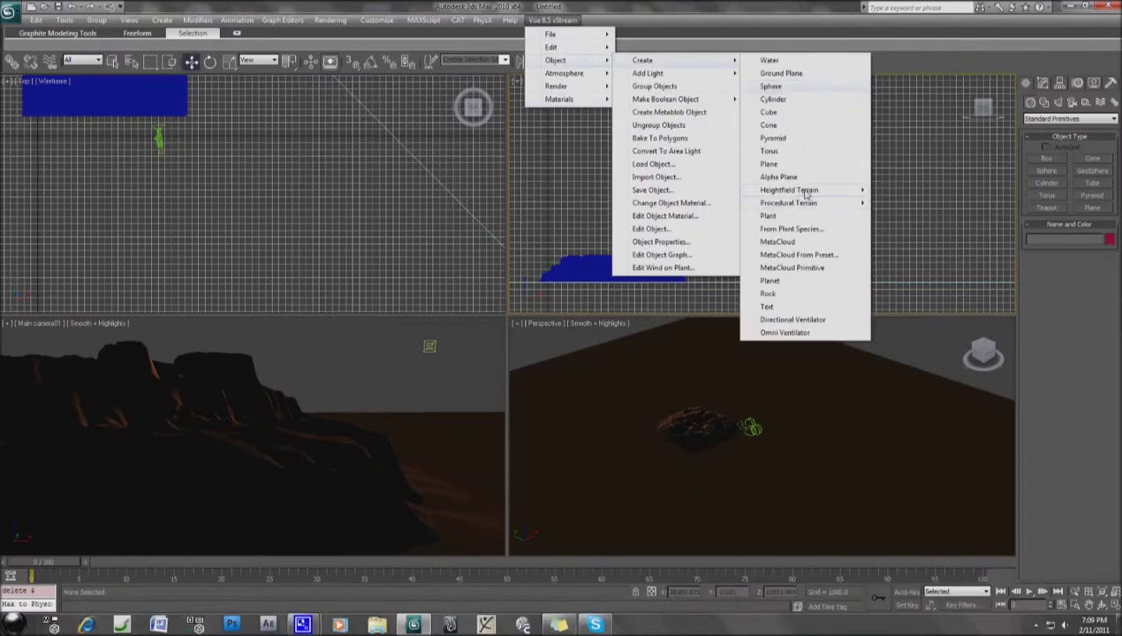
{"action": "left_click", "coordinate": [936, 242]}
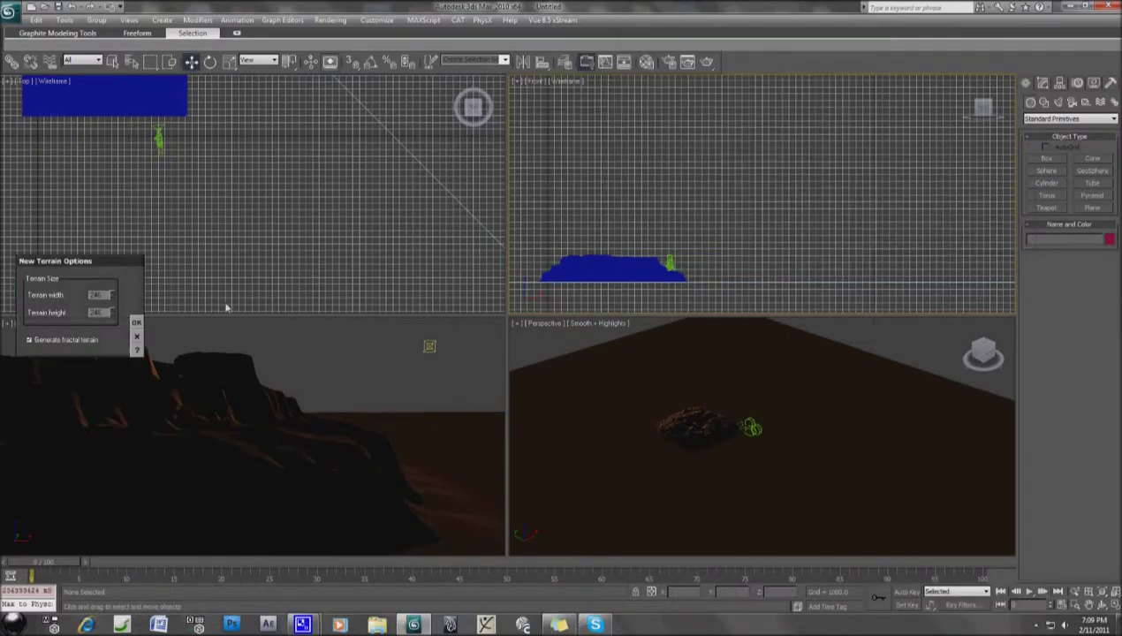
{"action": "left_click", "coordinate": [134, 324]}
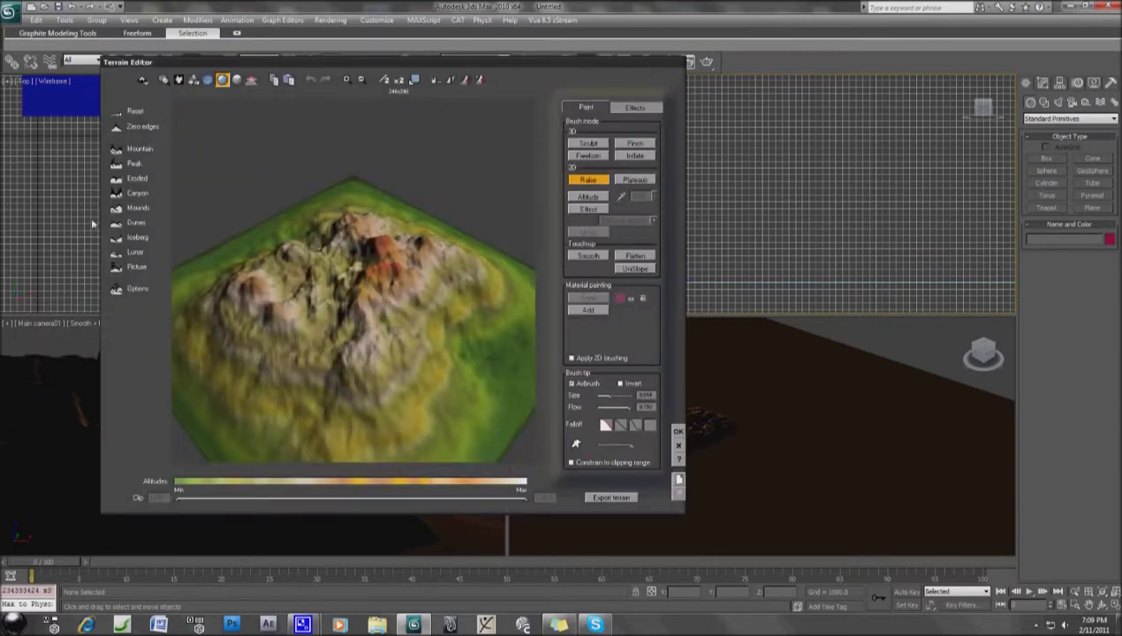
{"action": "left_click", "coordinate": [134, 178]}
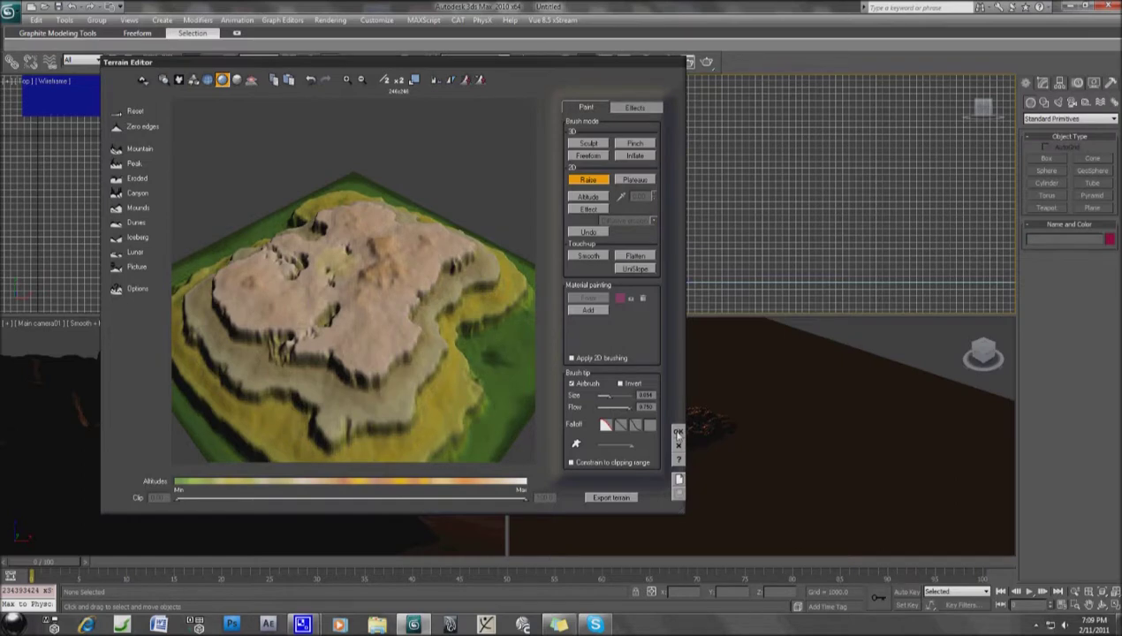
{"action": "left_click", "coordinate": [678, 433]}
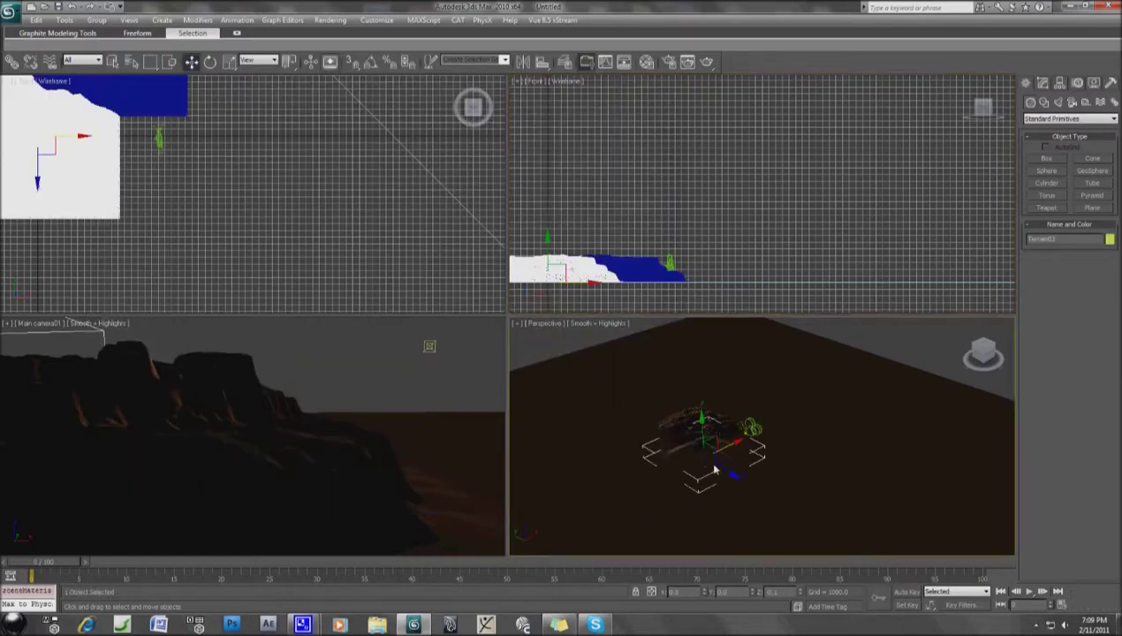
Move the new terrain up and left so it sits beside the first canyon mesa.
{"action": "left_click", "coordinate": [704, 461]}
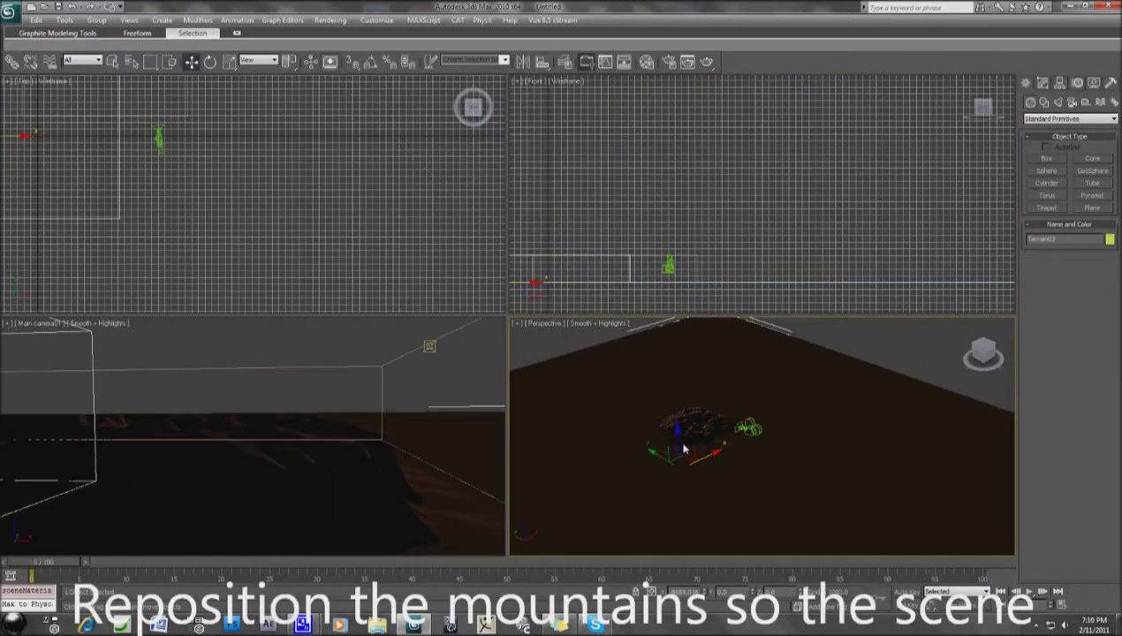
{"action": "left_click", "coordinate": [718, 472]}
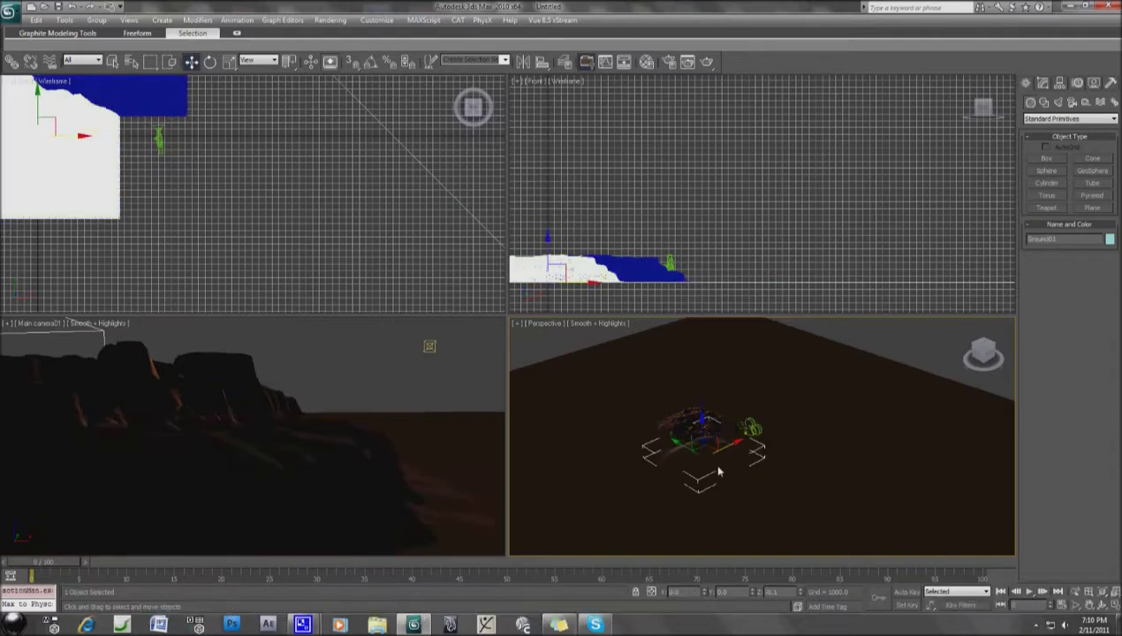
{"action": "mouse_move", "coordinate": [685, 450]}
{"action": "left_mouse_down"}
{"action": "mouse_move", "coordinate": [643, 415]}
{"action": "mouse_move", "coordinate": [685, 409]}
{"action": "left_mouse_up"}
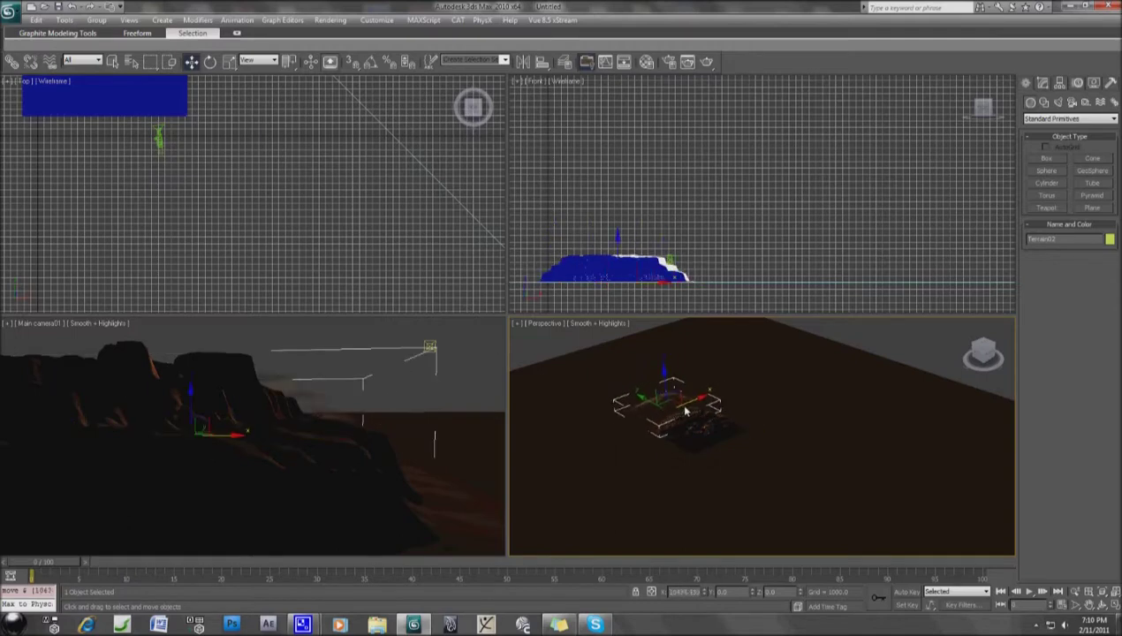
{"action": "left_click_drag", "start_coordinate": [685, 409], "coordinate": [492, 391]}
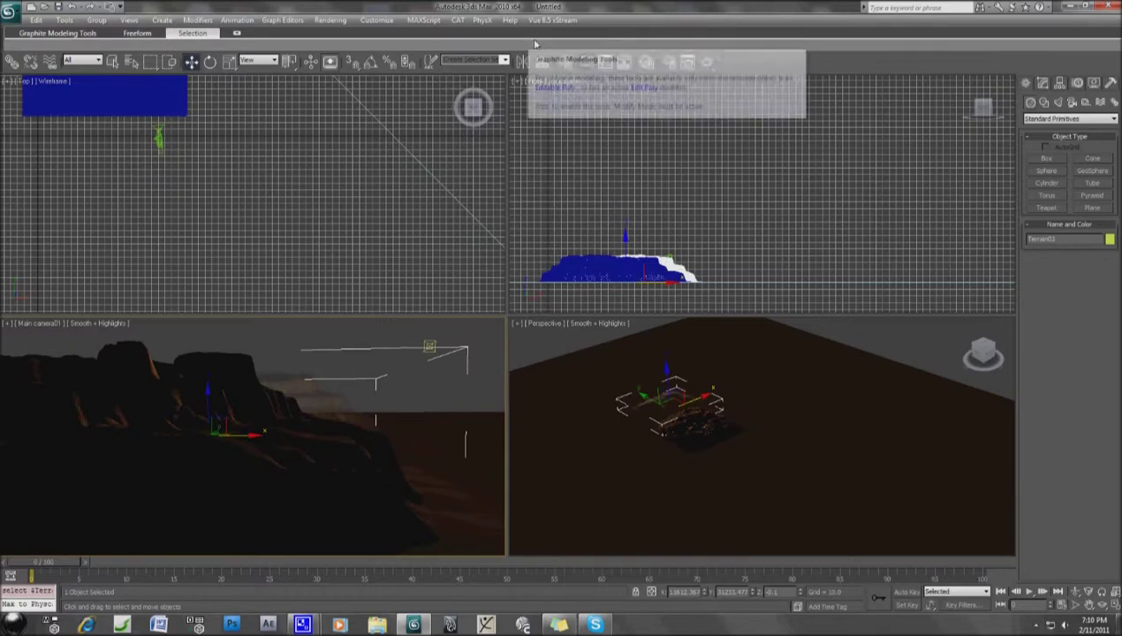
Give the new terrain a layered rock preset from the Landscapes materials.
{"action": "left_click", "coordinate": [552, 19]}
{"action": "mouse_move", "coordinate": [556, 60]}
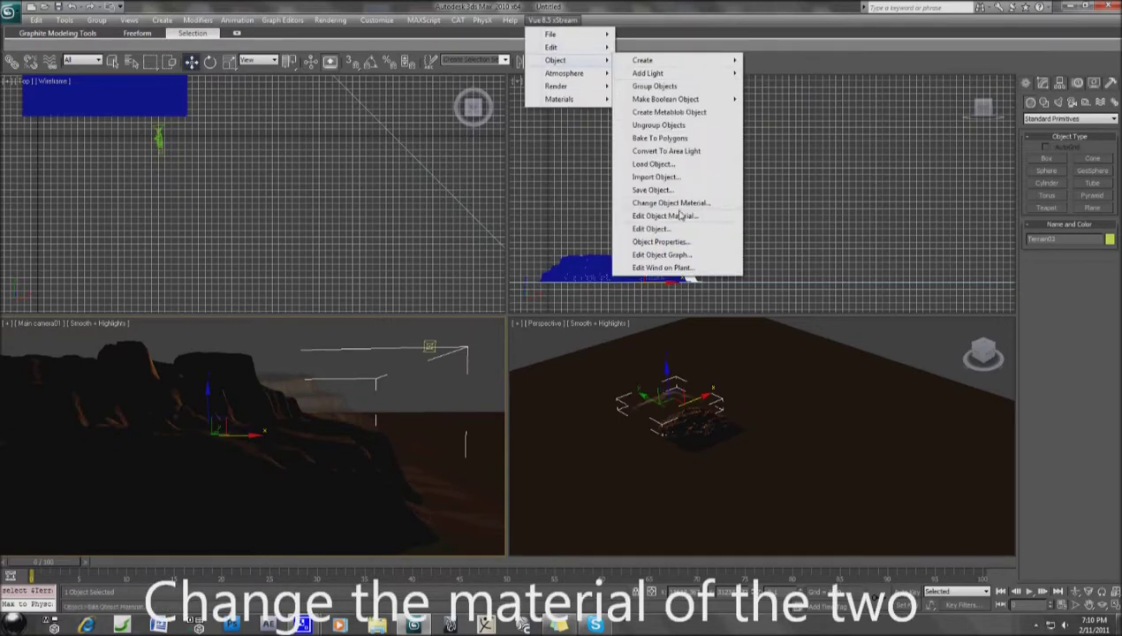
{"action": "left_click", "coordinate": [681, 207]}
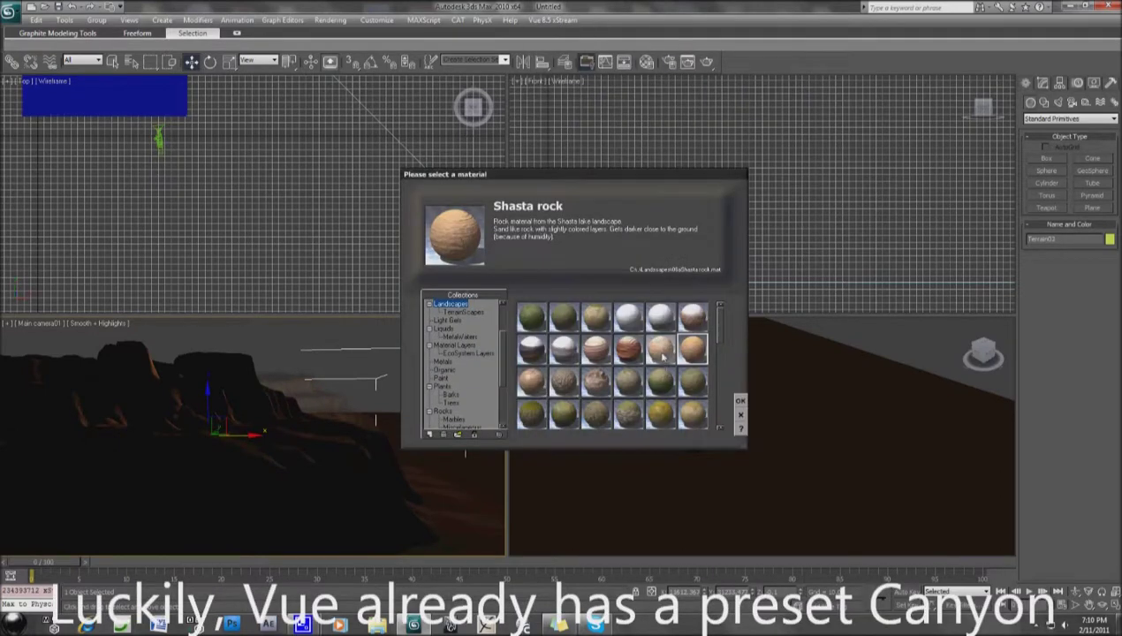
{"action": "left_click", "coordinate": [653, 352]}
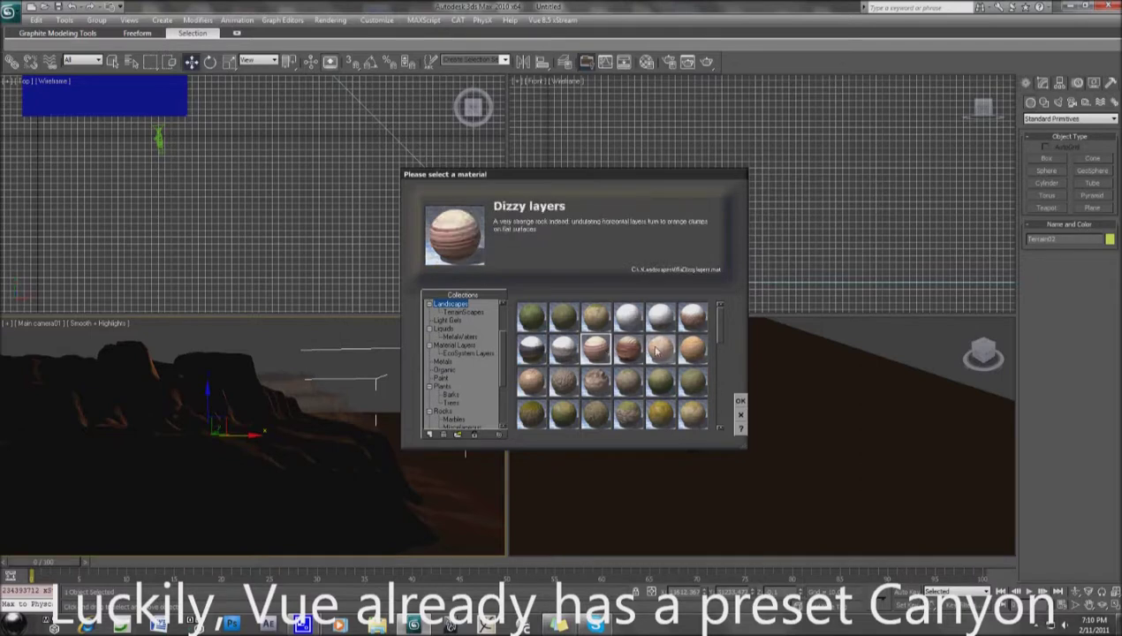
{"action": "double_click", "coordinate": [657, 351]}
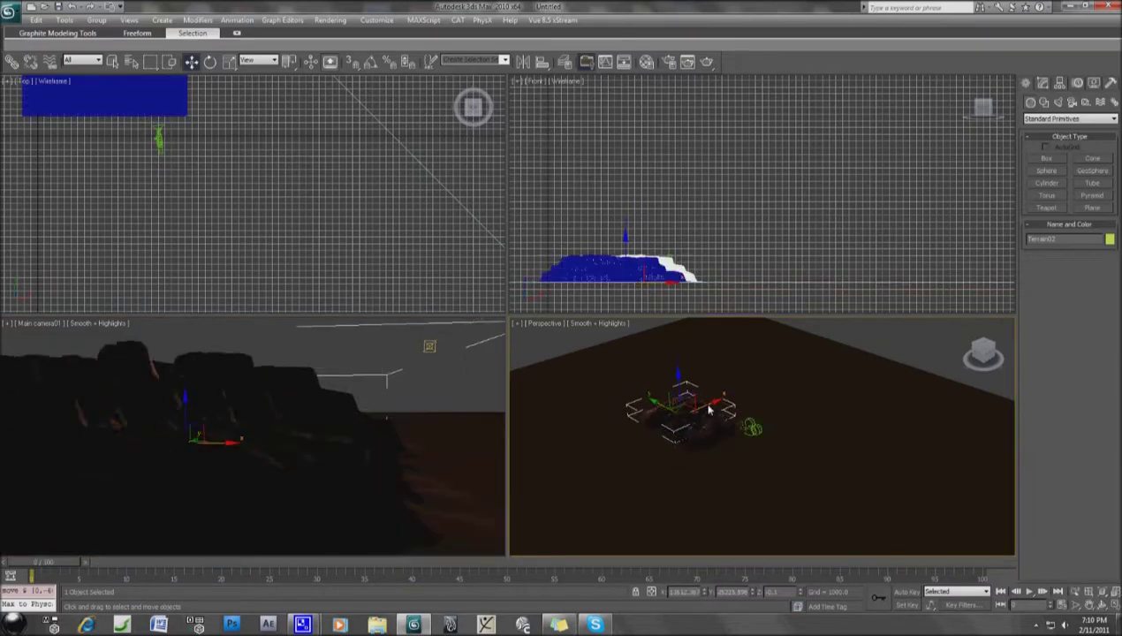
Try nudging the terrain right, then undo back to its previous placement.
{"action": "left_click_drag", "start_coordinate": [710, 409], "coordinate": [716, 411]}
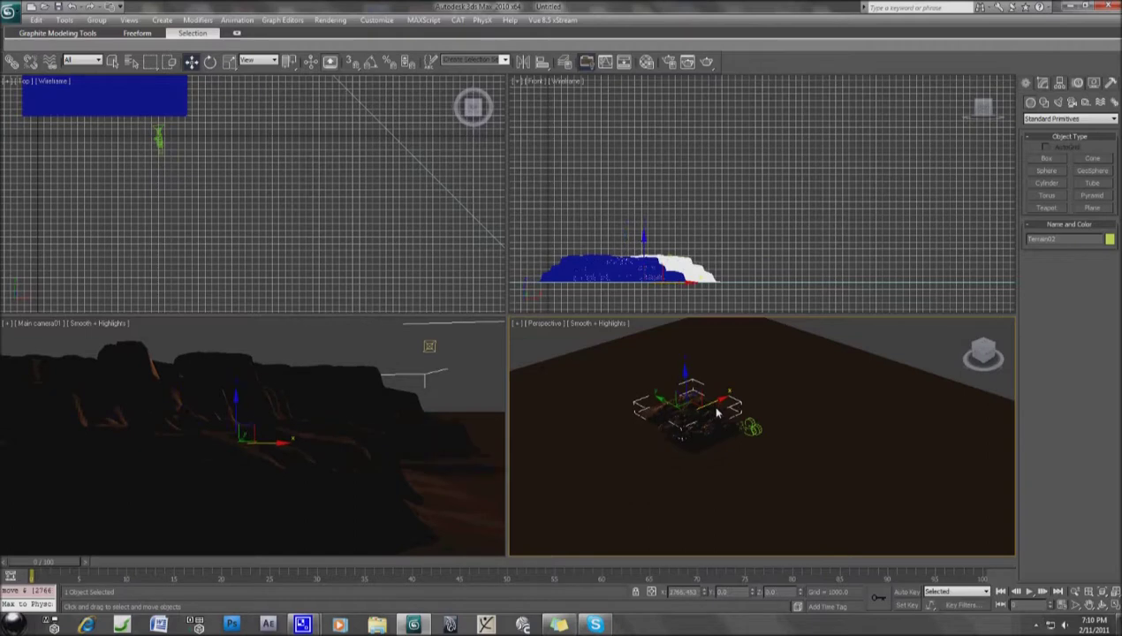
{"action": "key", "text": "ctrl+z"}
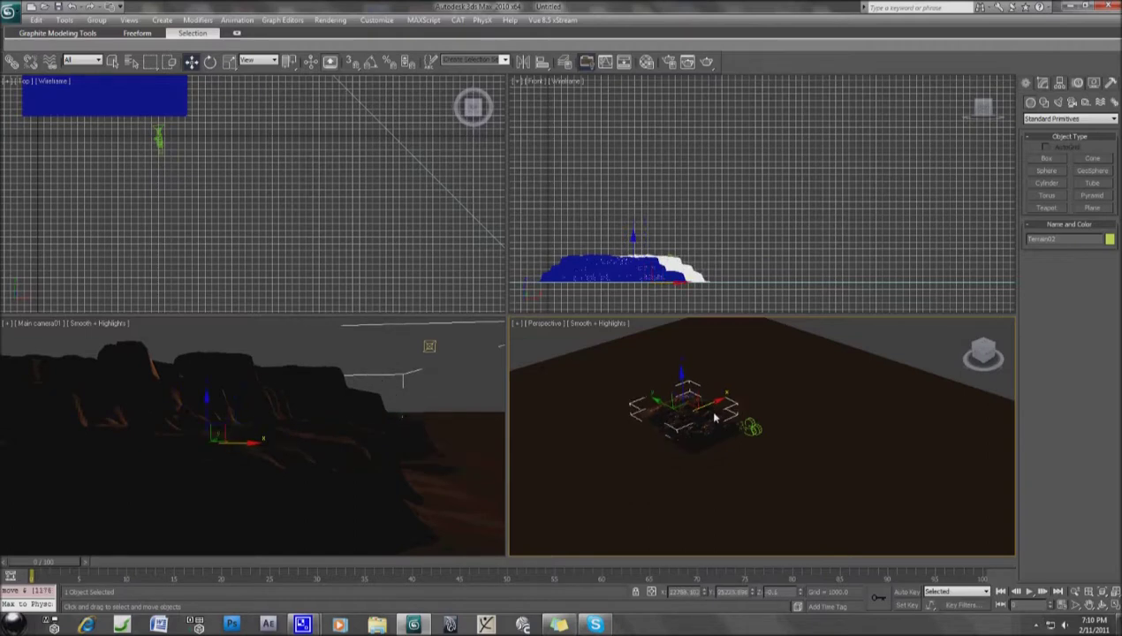
{"action": "key", "text": "ctrl+z"}
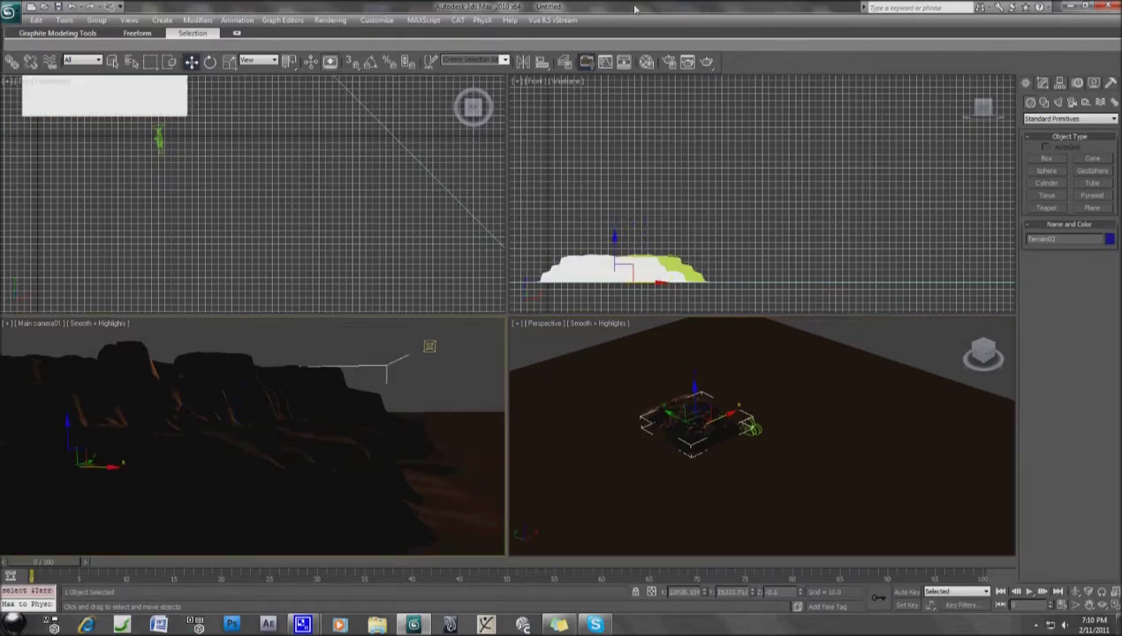
{"action": "left_click", "coordinate": [553, 19]}
{"action": "mouse_move", "coordinate": [557, 61]}
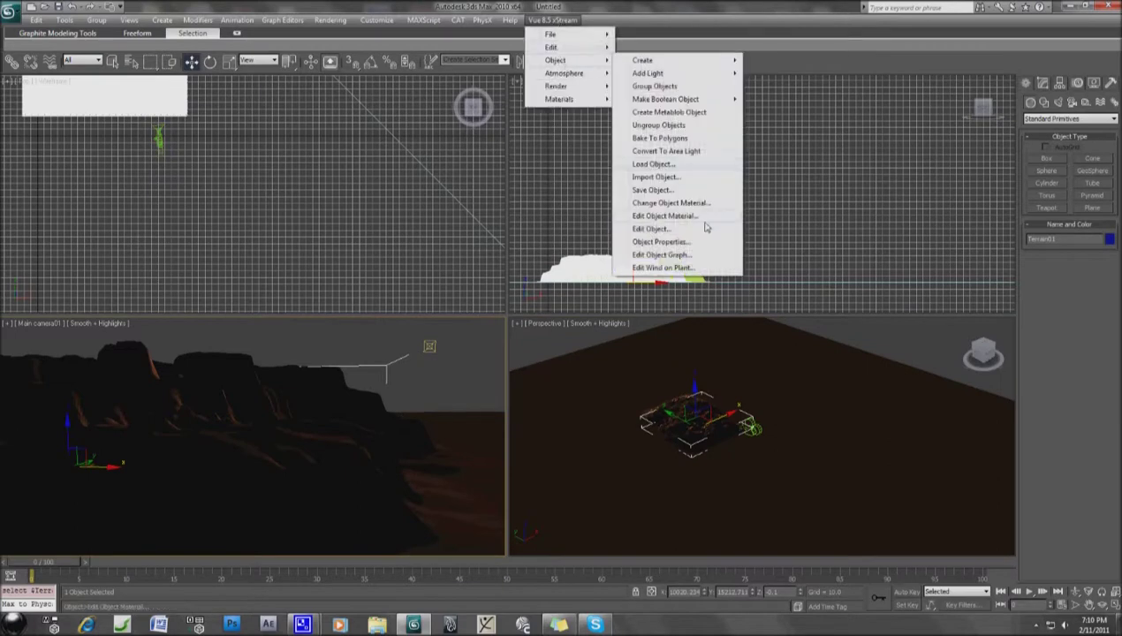
{"action": "left_click", "coordinate": [696, 204]}
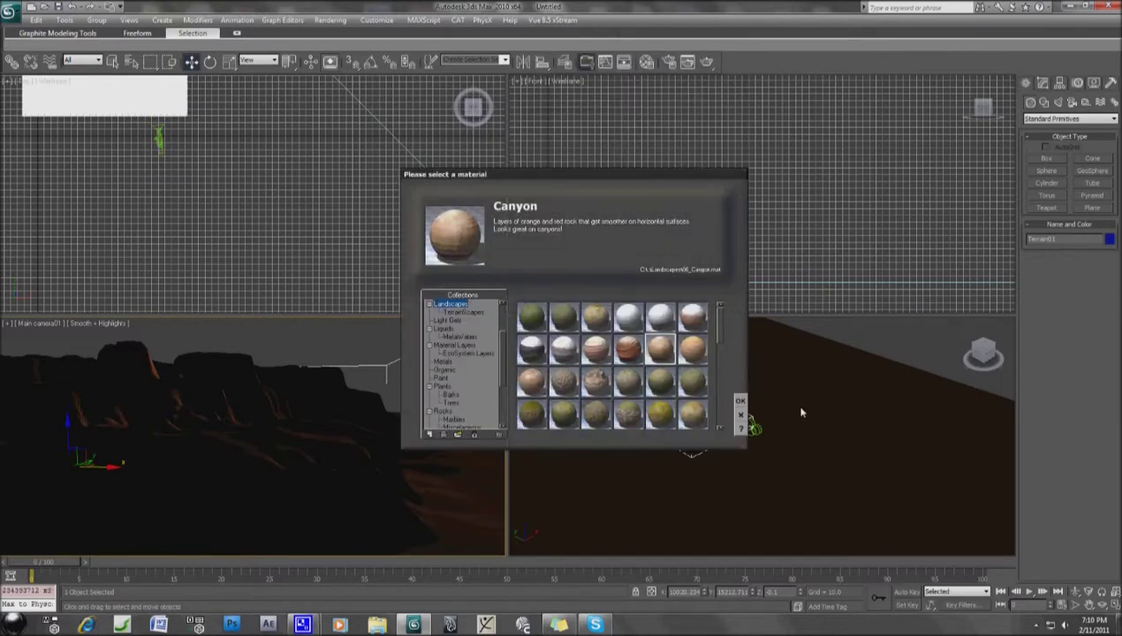
{"action": "left_click", "coordinate": [740, 401]}
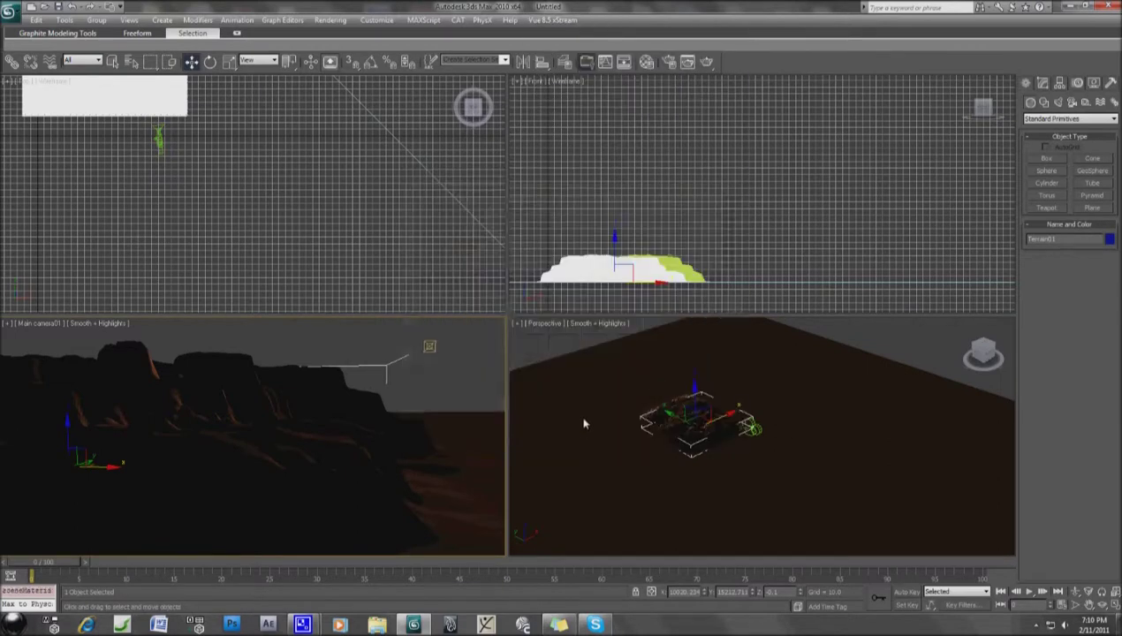
{"action": "left_click", "coordinate": [566, 21]}
{"action": "mouse_move", "coordinate": [555, 60]}
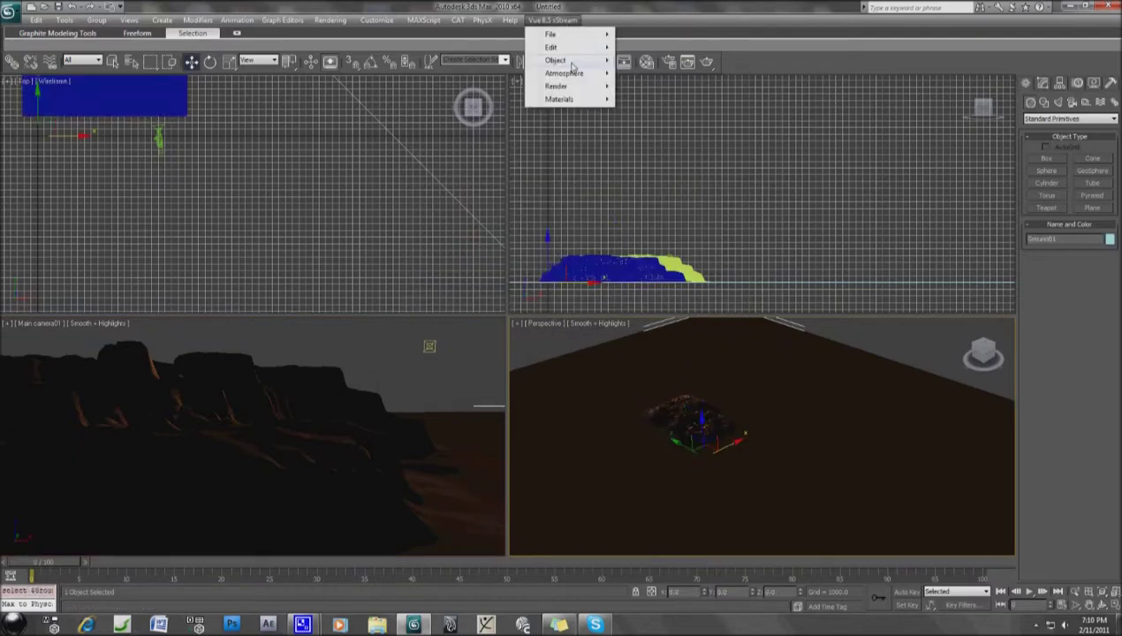
{"action": "left_click", "coordinate": [696, 204]}
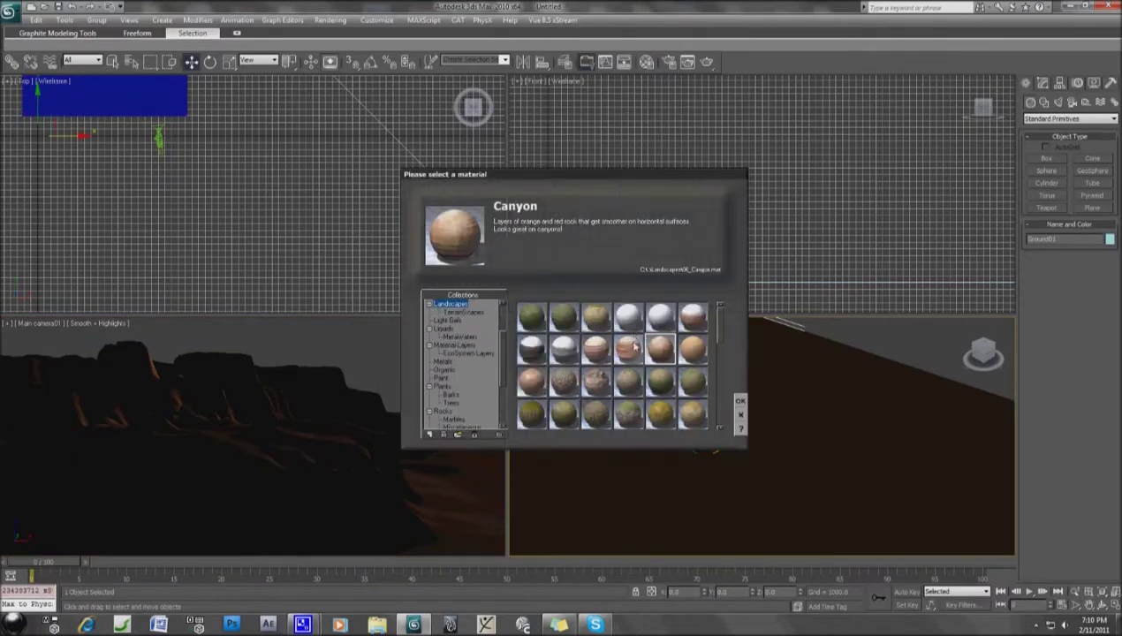
{"action": "left_click", "coordinate": [627, 349]}
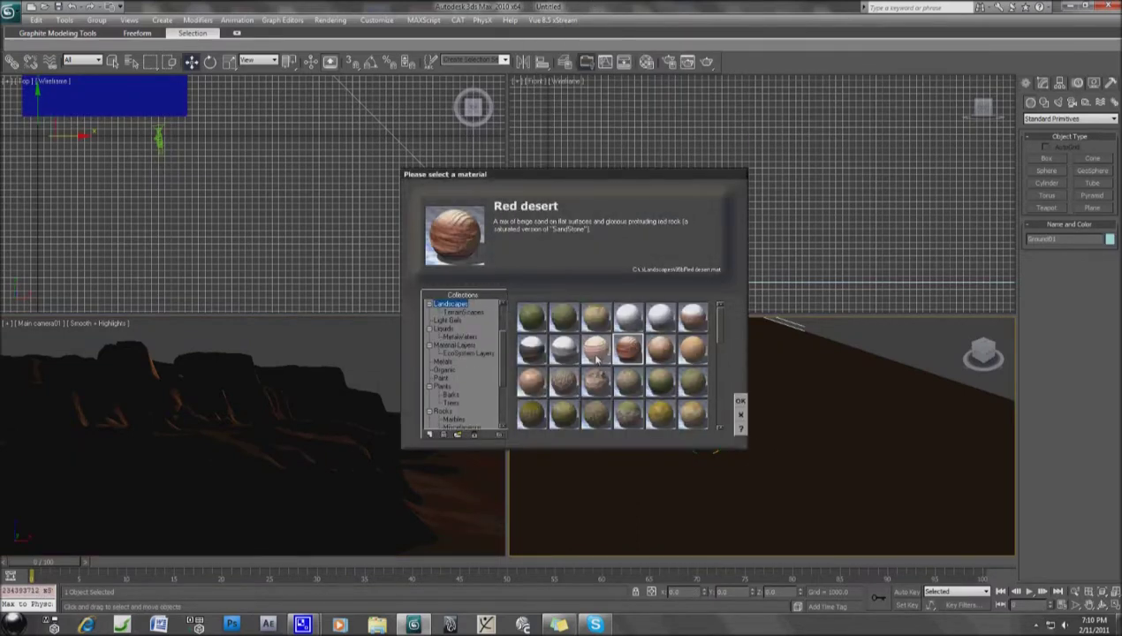
{"action": "left_click", "coordinate": [740, 401]}
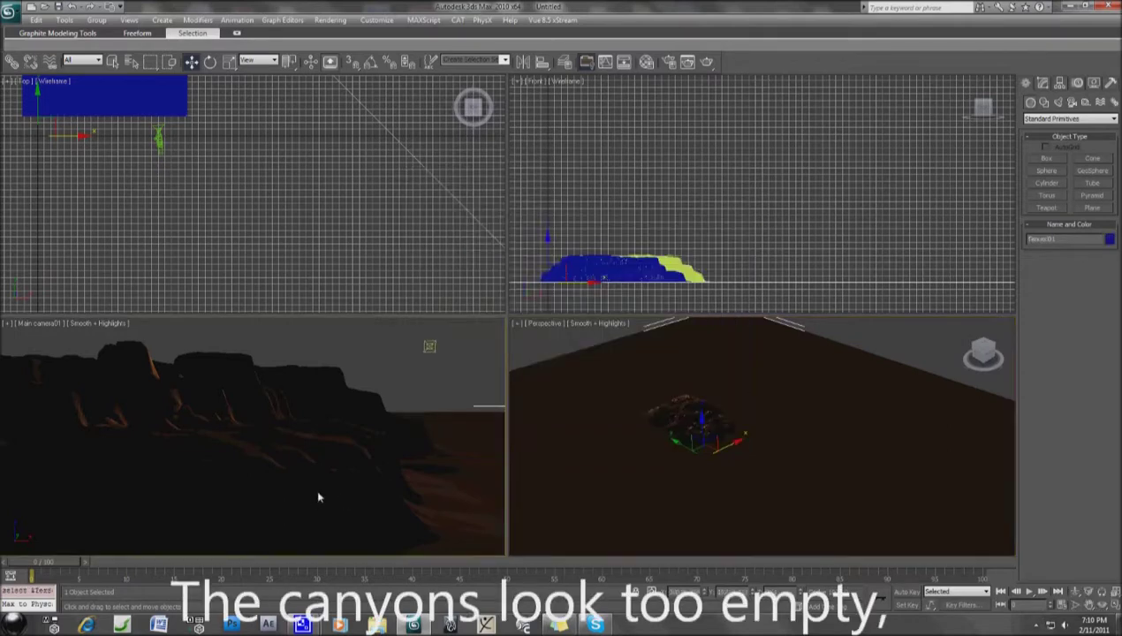
{"action": "left_click", "coordinate": [552, 19]}
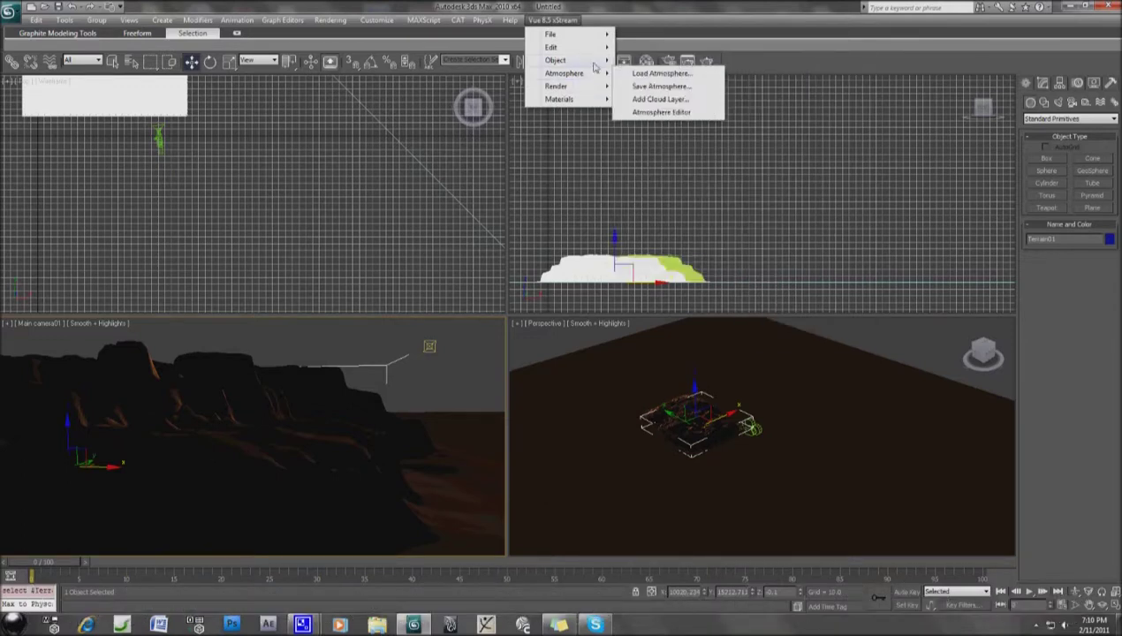
{"action": "mouse_move", "coordinate": [556, 60]}
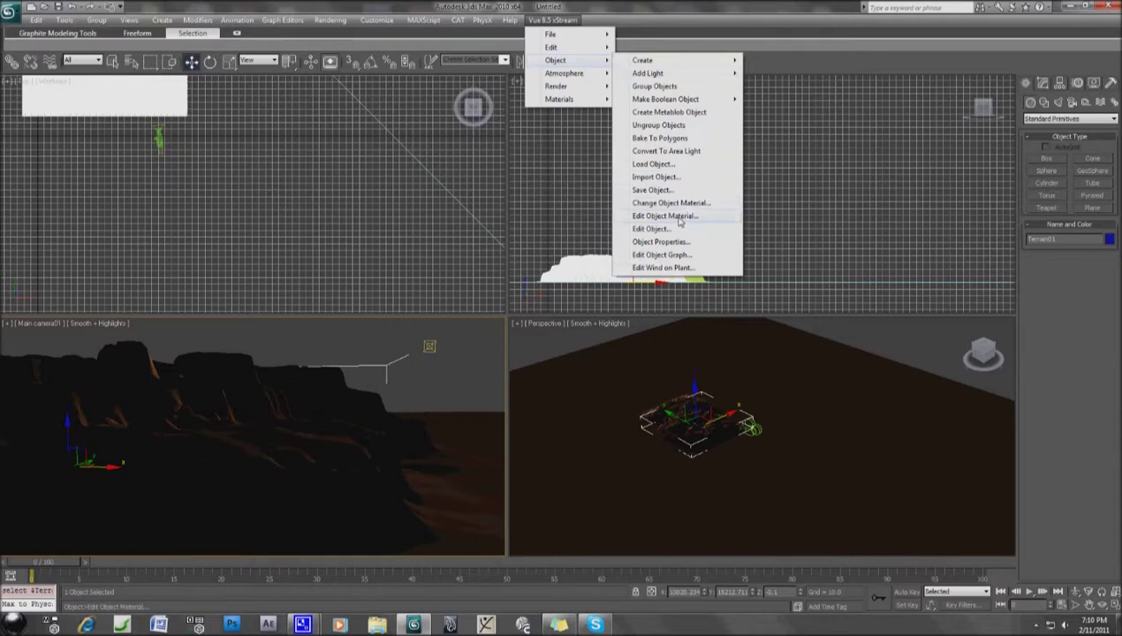
Inspect the terrain's Canyon material, then bring up the Vue 8.5 xStream Edit commands.
{"action": "left_click", "coordinate": [679, 219]}
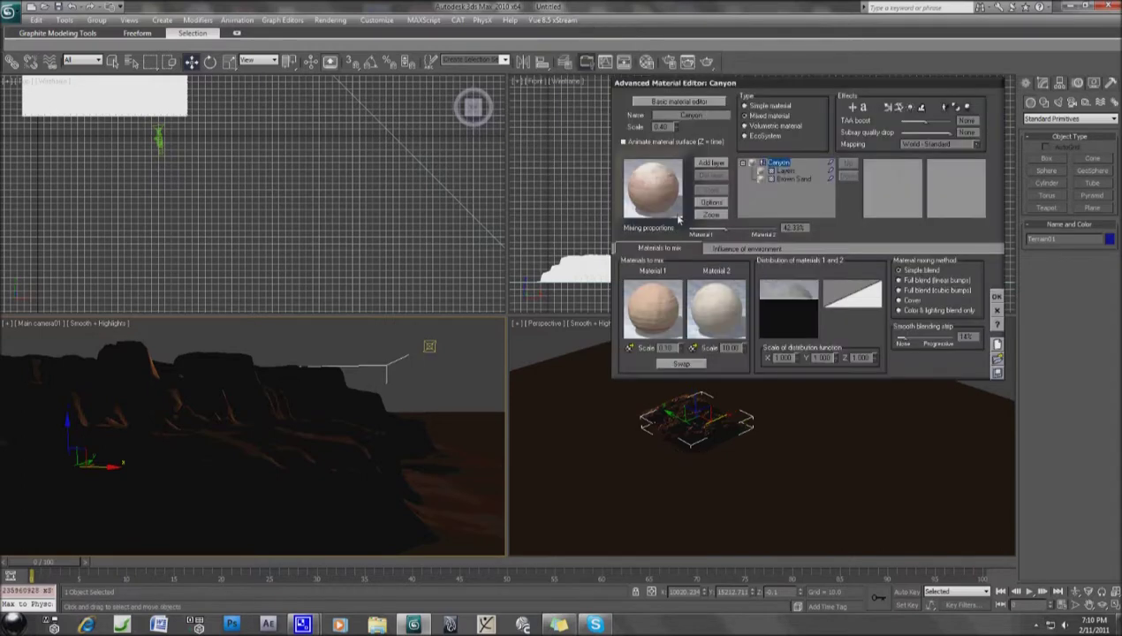
{"action": "left_click", "coordinate": [996, 310]}
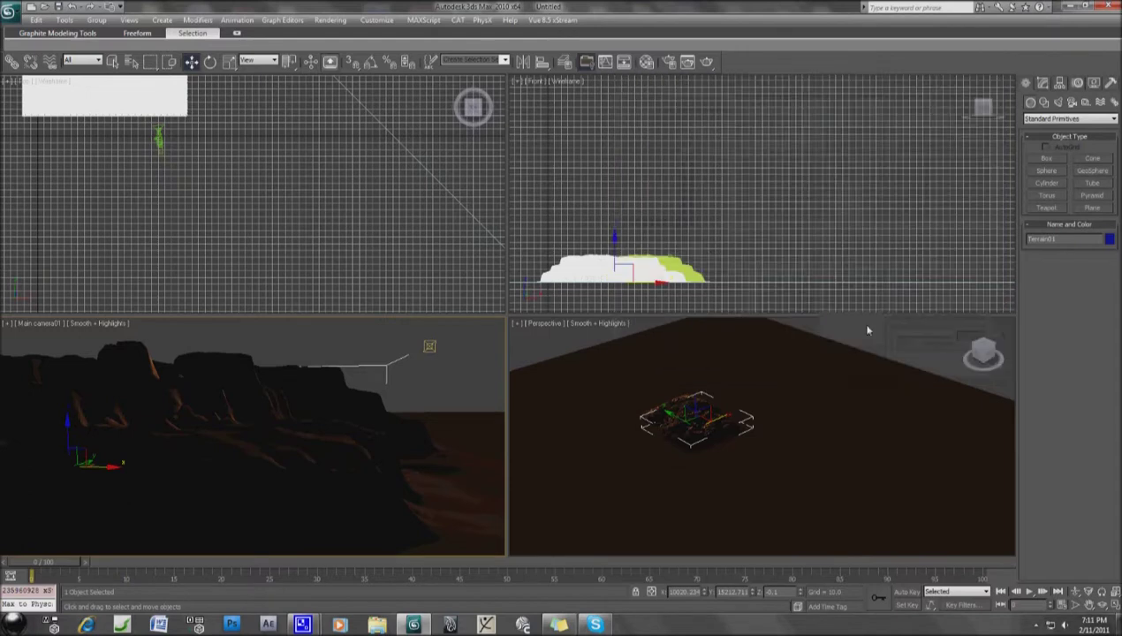
{"action": "left_click", "coordinate": [552, 20]}
{"action": "mouse_move", "coordinate": [564, 74]}
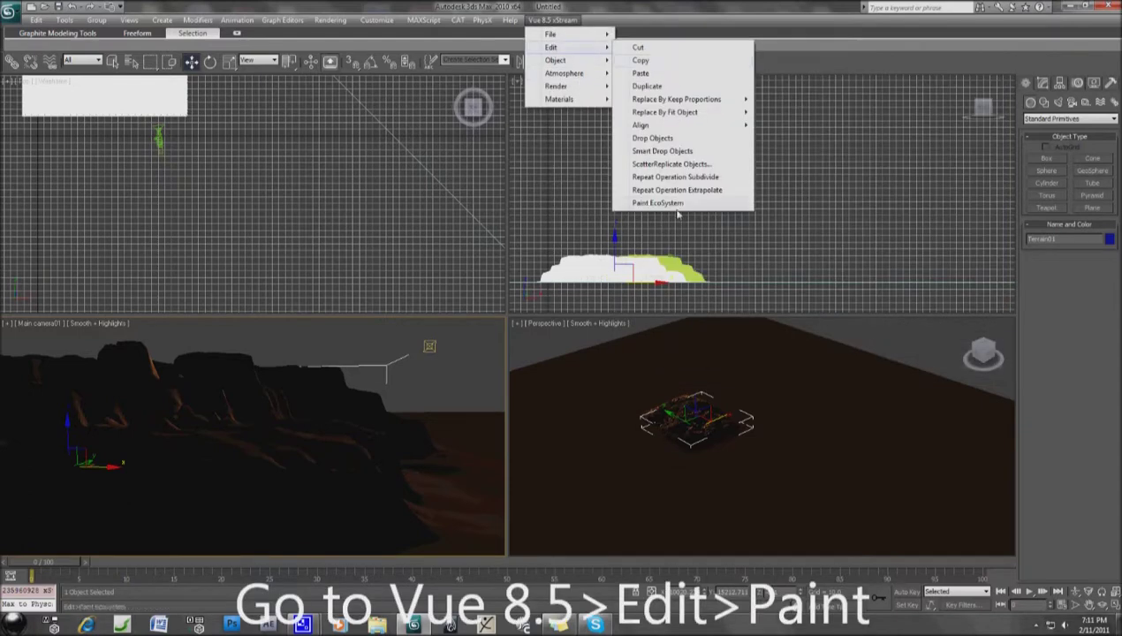
Start the EcoSystem painter and add Rock to its population.
{"action": "left_click", "coordinate": [674, 206]}
{"action": "left_click", "coordinate": [674, 203]}
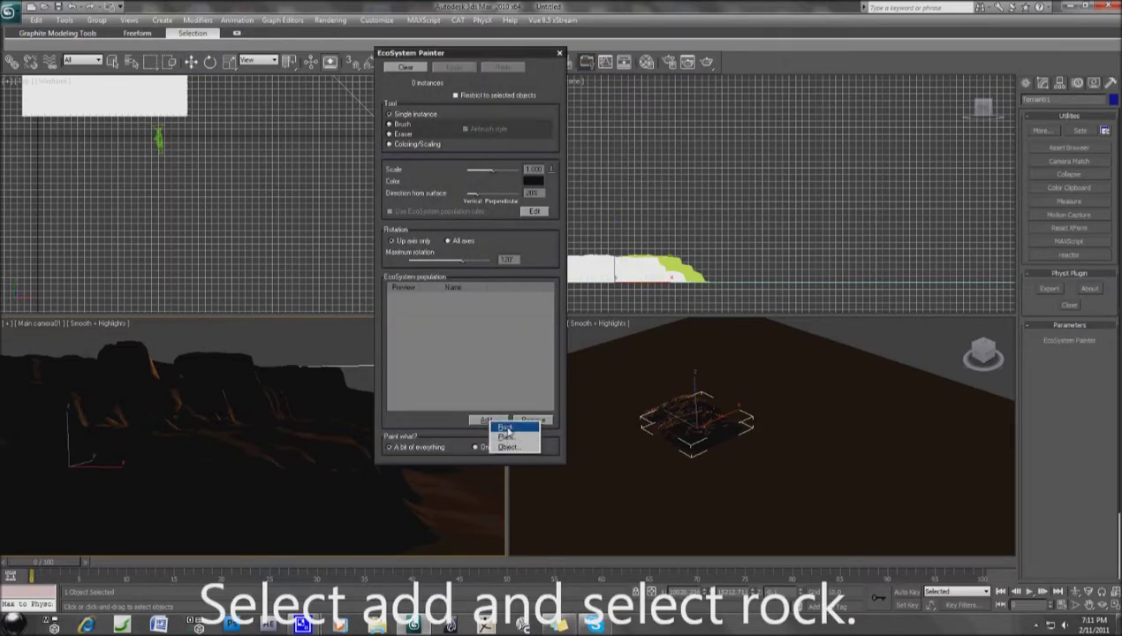
{"action": "left_click", "coordinate": [505, 426]}
{"action": "left_click", "coordinate": [665, 321]}
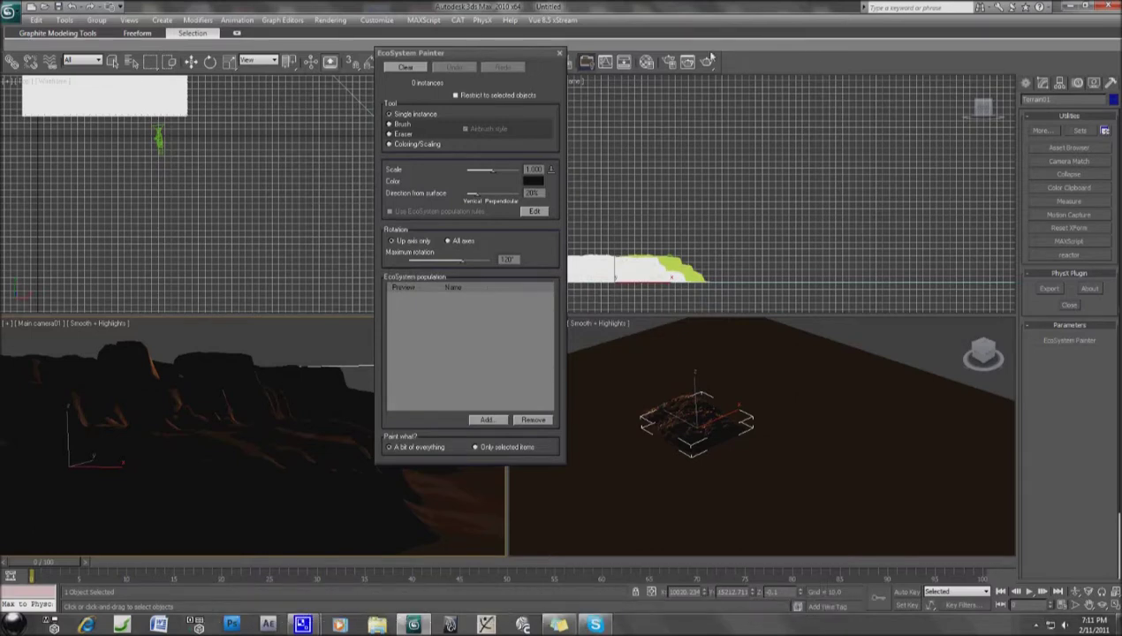
{"action": "left_click_drag", "start_coordinate": [452, 52], "coordinate": [535, 64]}
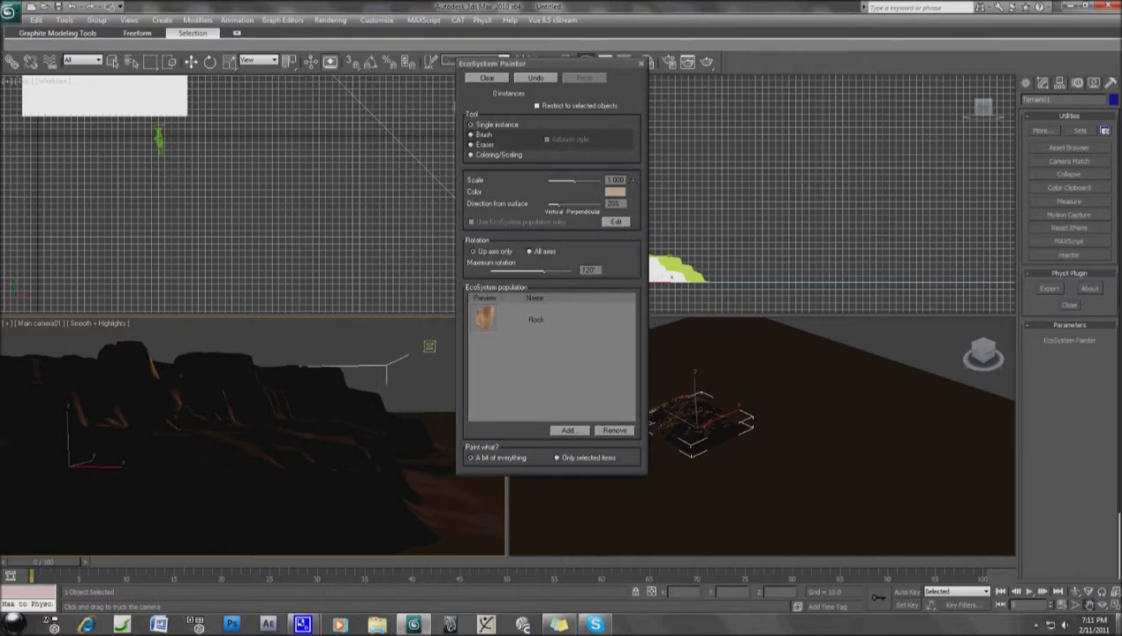
Make the Top viewport active and shade it with Smooth + Highlights.
{"action": "left_click", "coordinate": [235, 258]}
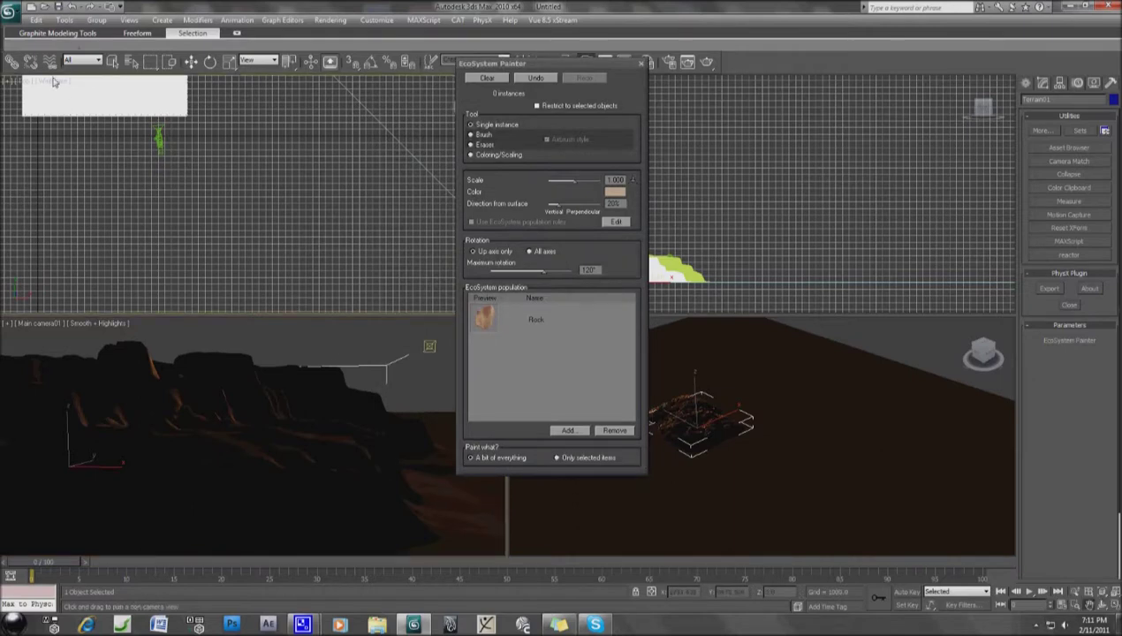
{"action": "left_click", "coordinate": [56, 81]}
{"action": "left_click", "coordinate": [71, 92]}
{"action": "scroll", "coordinate": [202, 226], "scroll_direction": "up", "scroll_amount": 2}
{"action": "scroll", "coordinate": [203, 226], "scroll_direction": "up", "scroll_amount": 3}
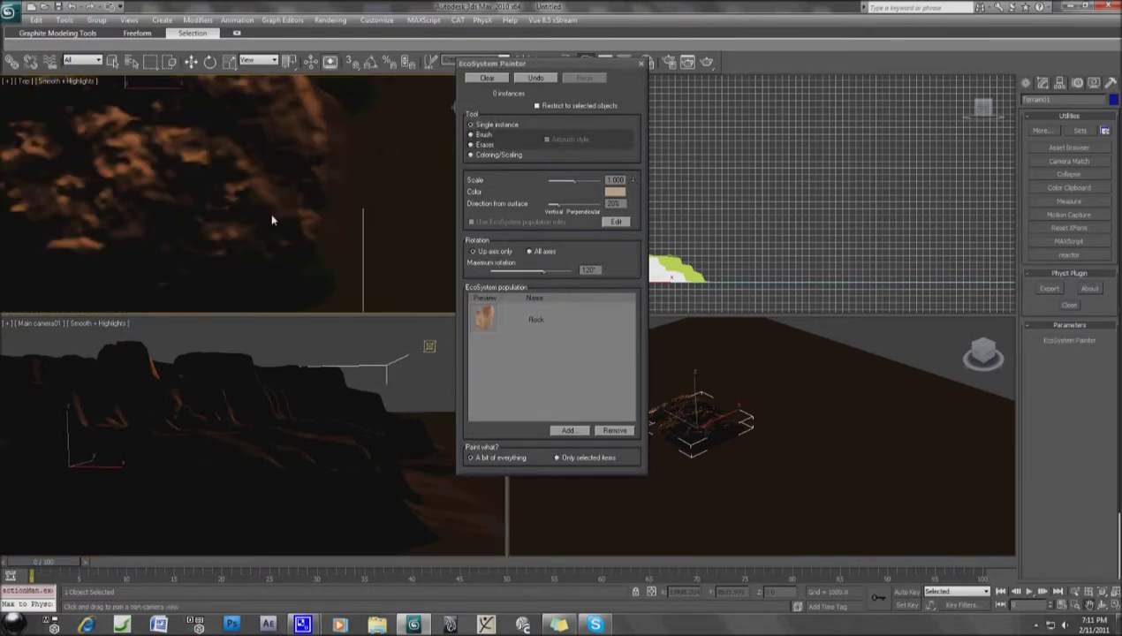
Brush-paint rocks across the terrain in the Top view, reaching about 120 instances.
{"action": "left_click", "coordinate": [482, 135]}
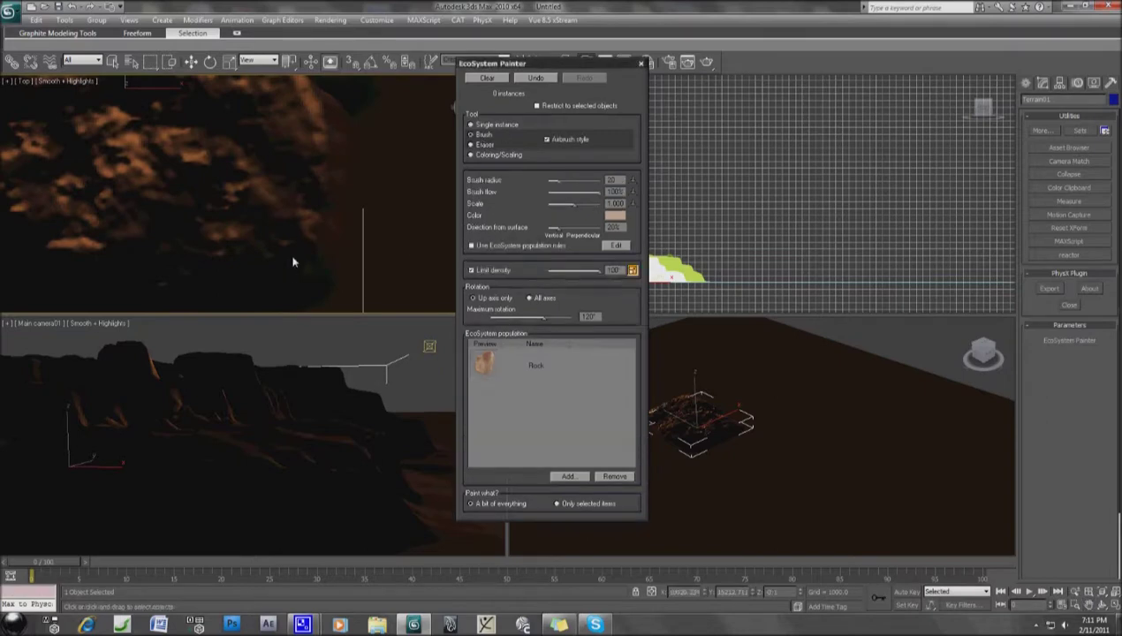
{"action": "left_click_drag", "start_coordinate": [335, 282], "coordinate": [341, 242]}
{"action": "left_click_drag", "start_coordinate": [333, 286], "coordinate": [357, 263]}
{"action": "left_click_drag", "start_coordinate": [311, 234], "coordinate": [348, 208]}
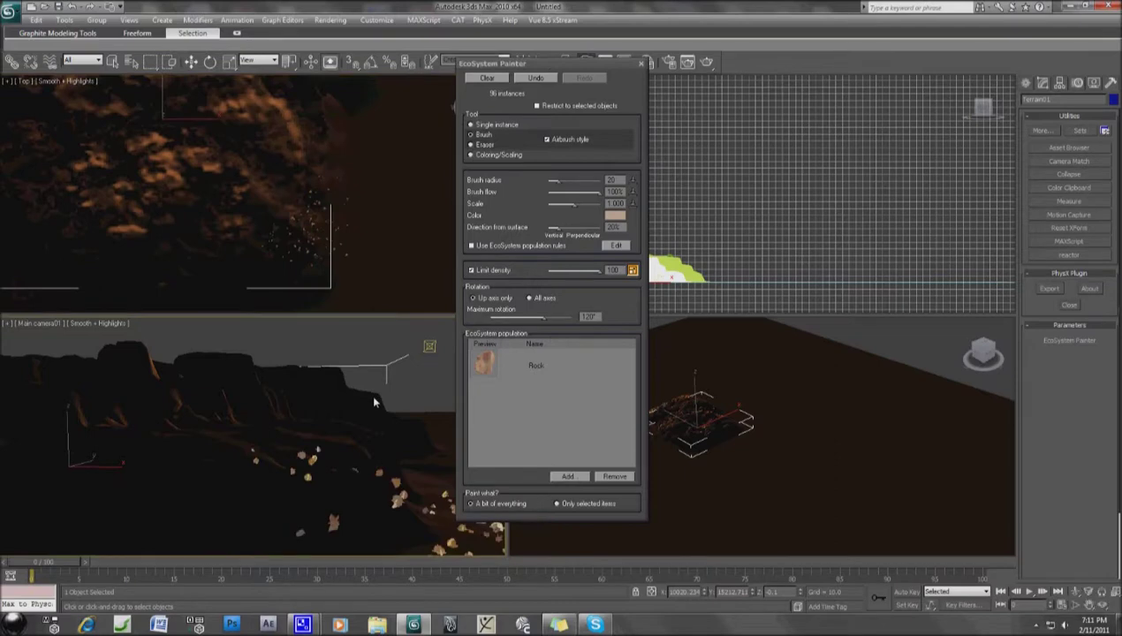
{"action": "right_click", "coordinate": [301, 227]}
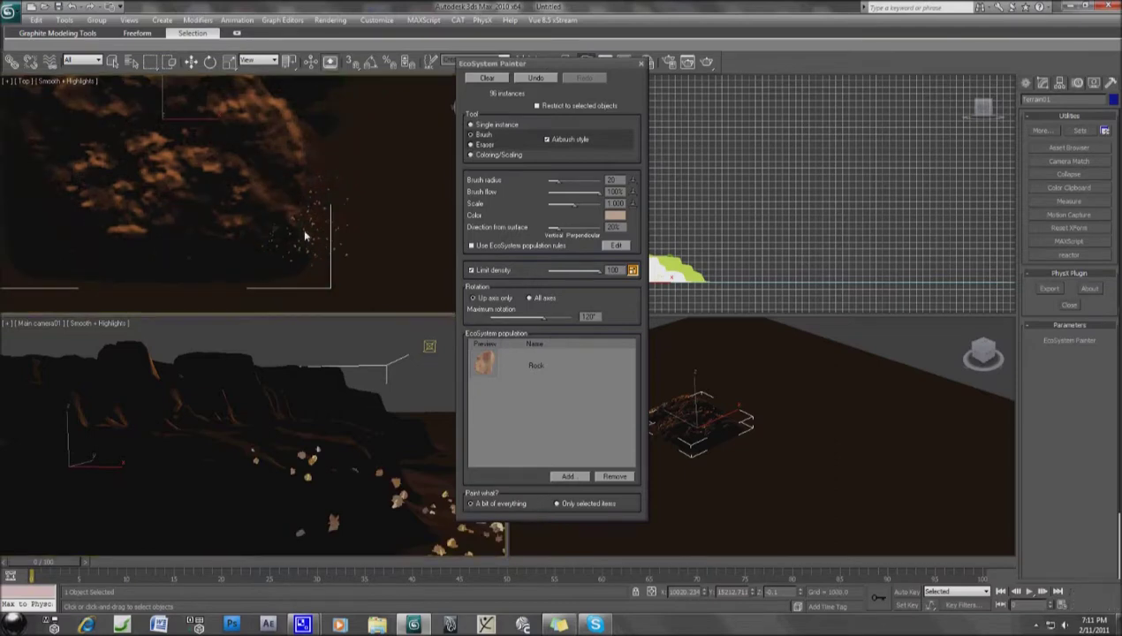
{"action": "left_click_drag", "start_coordinate": [274, 237], "coordinate": [264, 230]}
Add more rocks along the slope in the camera view, reaching 174 instances.
{"action": "right_click", "coordinate": [345, 521]}
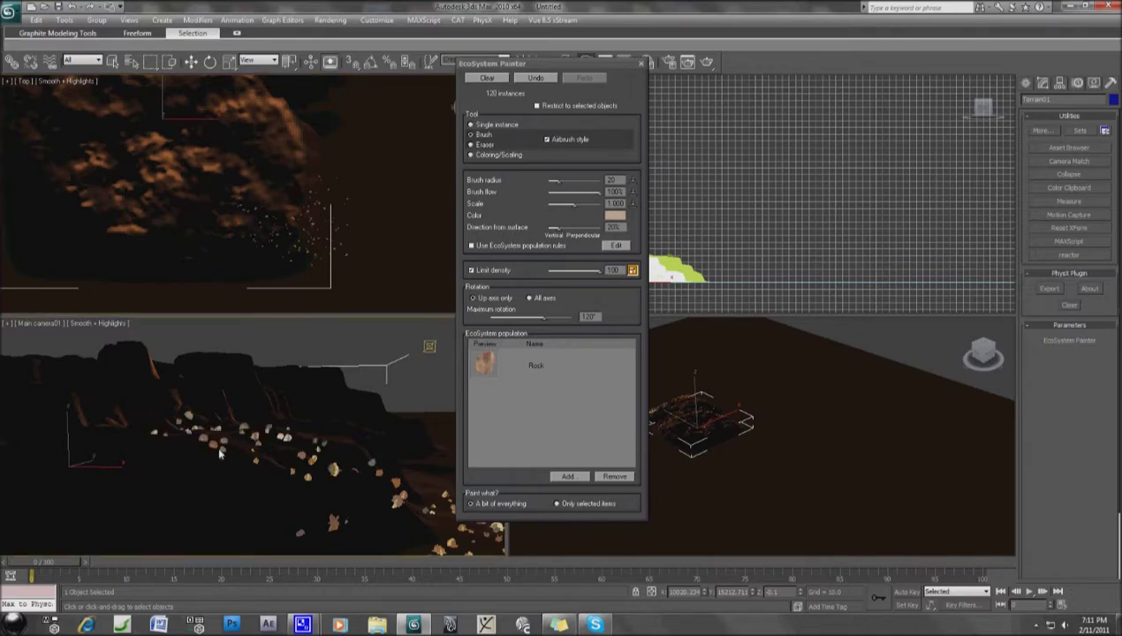
{"action": "left_click", "coordinate": [353, 456]}
{"action": "left_click", "coordinate": [407, 528]}
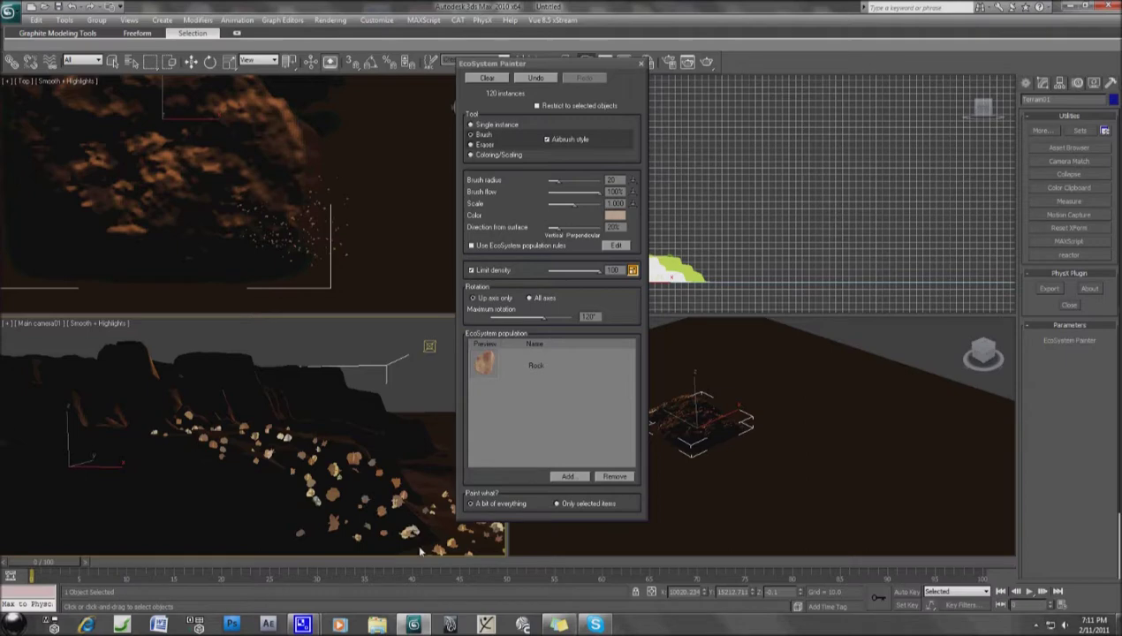
{"action": "left_click", "coordinate": [408, 459]}
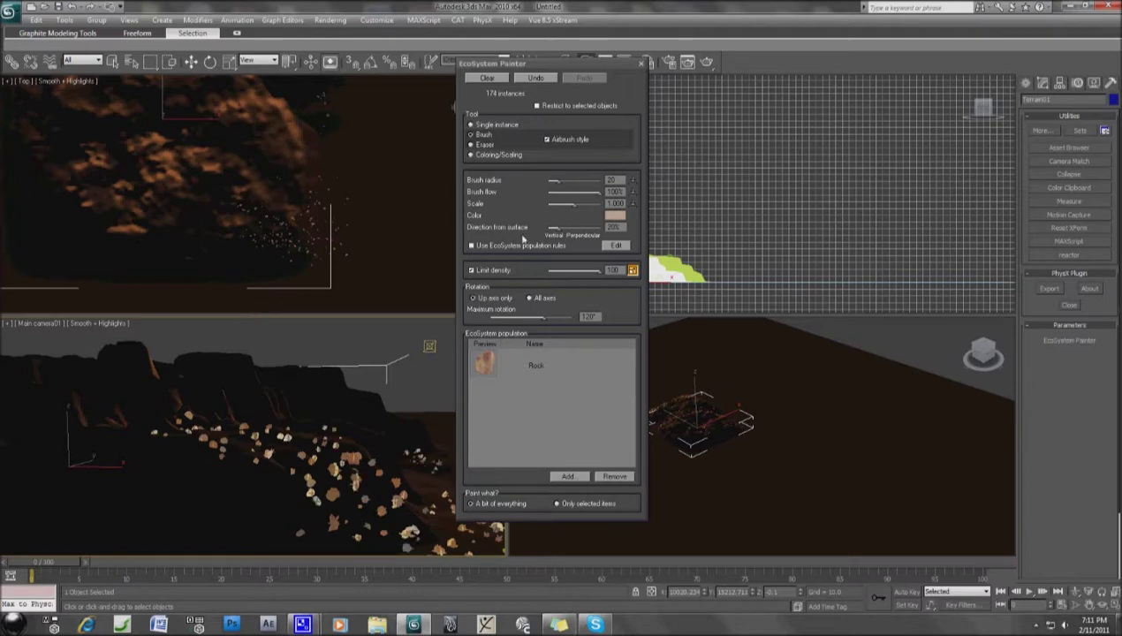
{"action": "left_click_drag", "start_coordinate": [536, 73], "coordinate": [684, 90]}
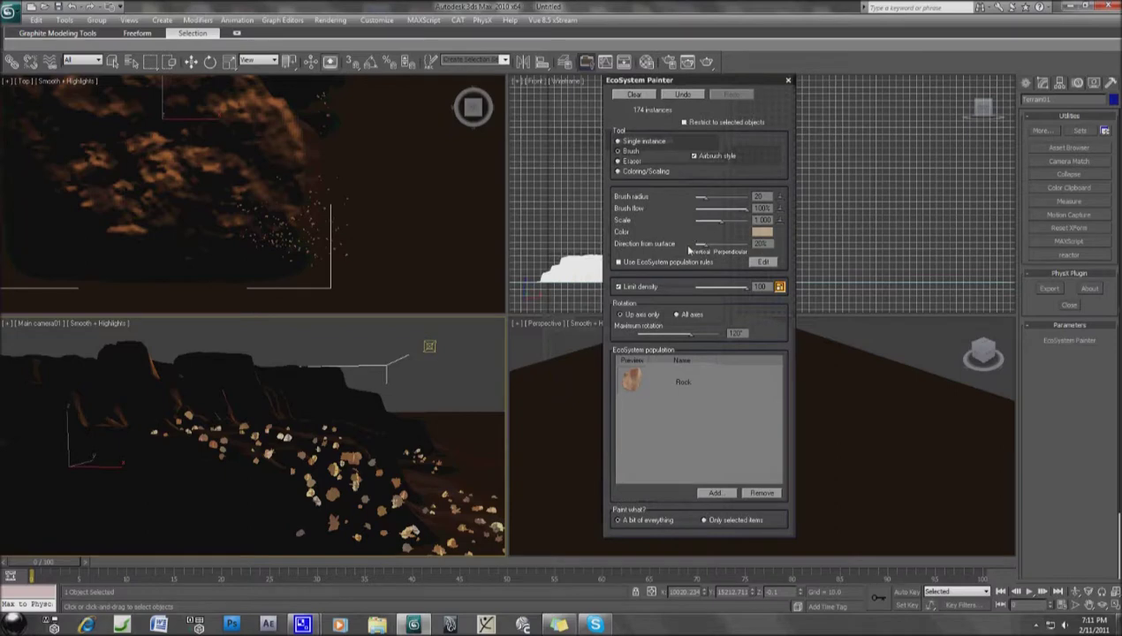
{"action": "left_click", "coordinate": [714, 492]}
Add the Dry Weeds plant to the EcoSystem population.
{"action": "left_click", "coordinate": [746, 513]}
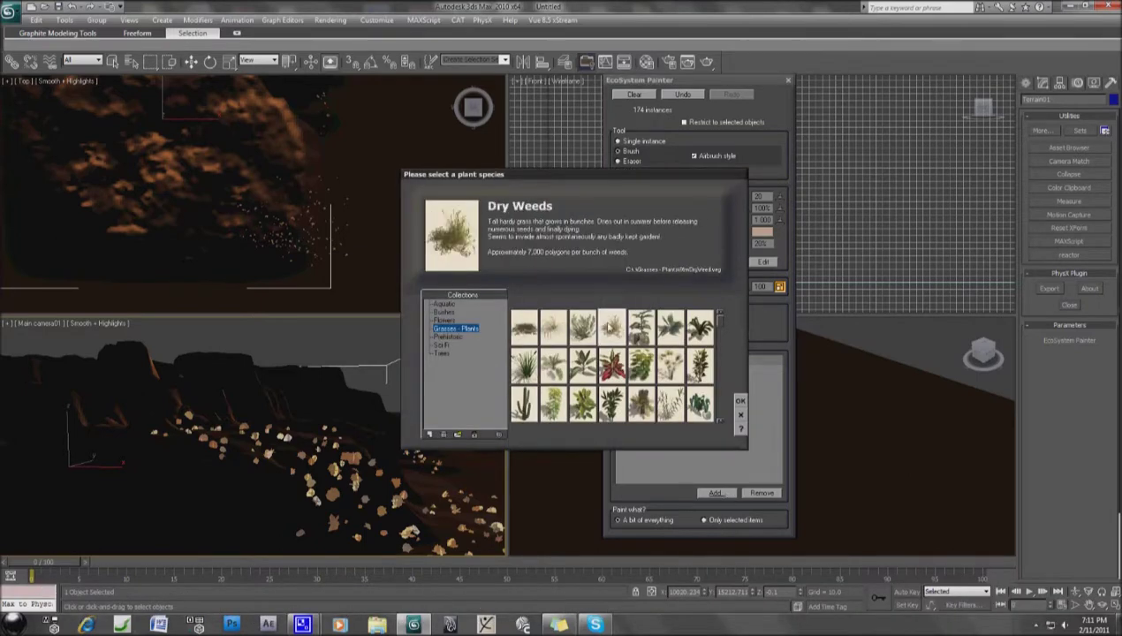
{"action": "double_click", "coordinate": [611, 329]}
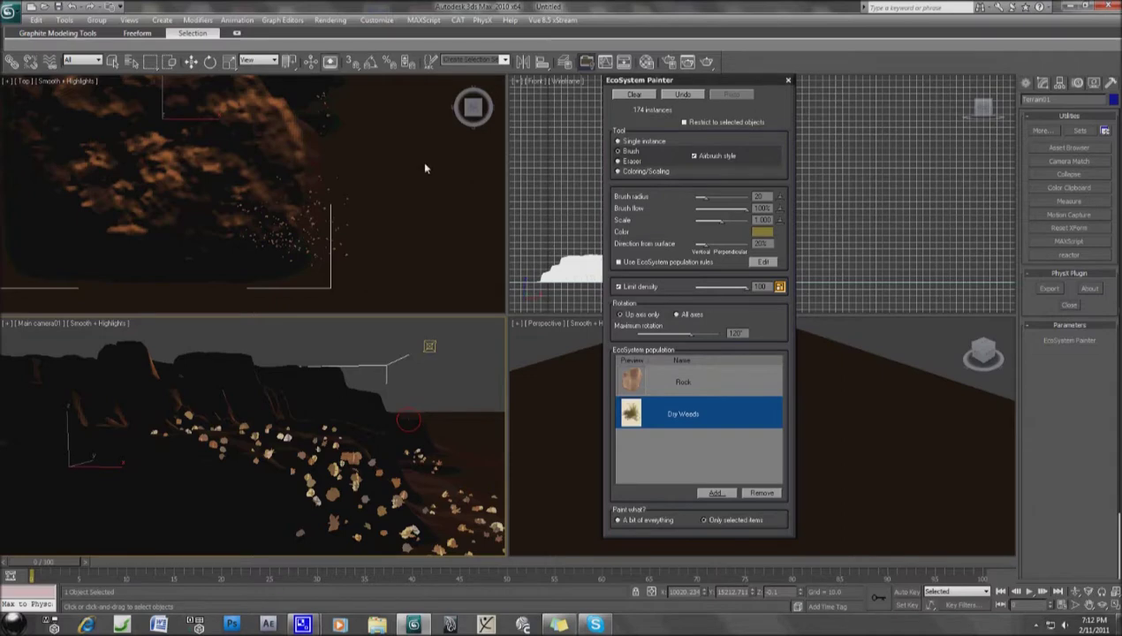
Paint dry weeds onto the terrain in the Top view, reaching 548 instances.
{"action": "scroll", "coordinate": [416, 166], "scroll_direction": "down", "scroll_amount": 2}
{"action": "scroll", "coordinate": [353, 133], "scroll_direction": "down", "scroll_amount": 1}
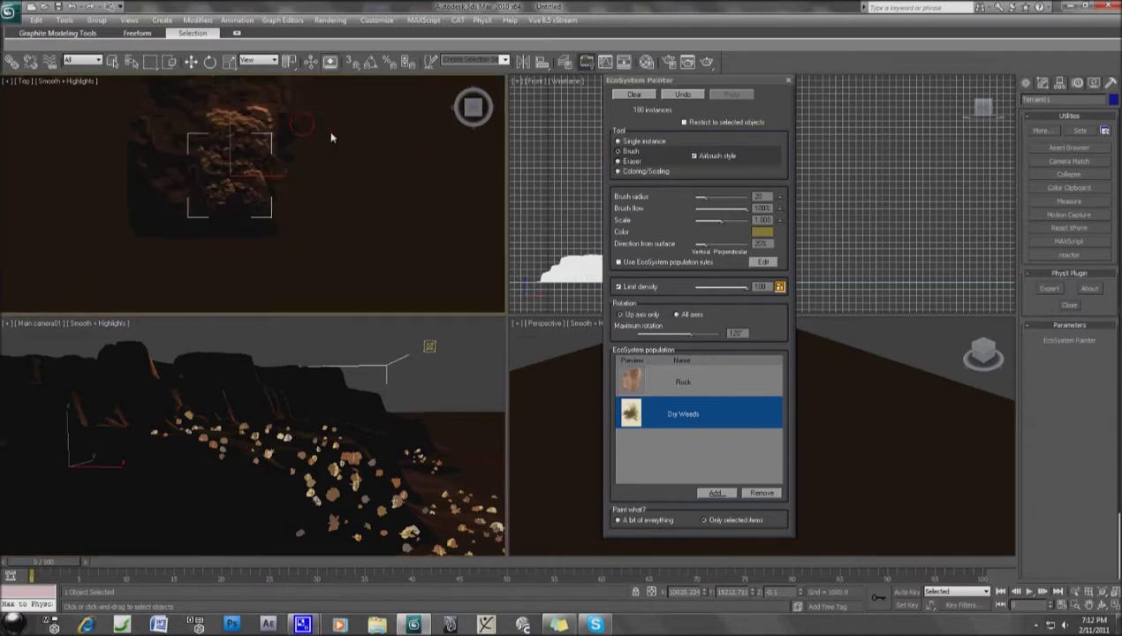
{"action": "scroll", "coordinate": [301, 142], "scroll_direction": "up", "scroll_amount": 1}
{"action": "scroll", "coordinate": [313, 113], "scroll_direction": "up", "scroll_amount": 1}
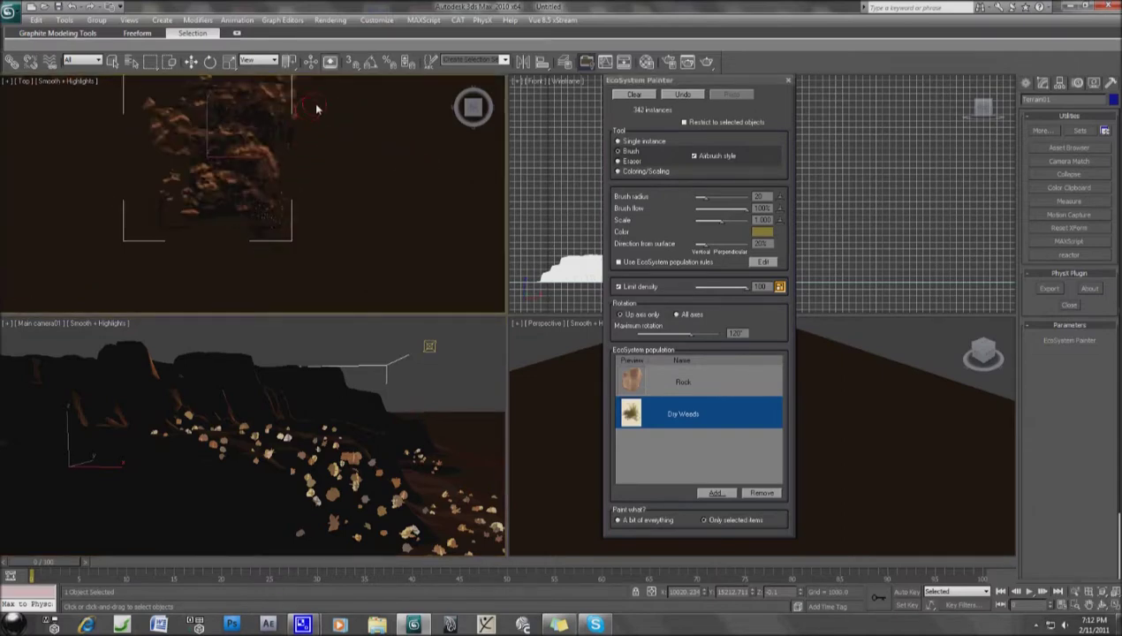
{"action": "scroll", "coordinate": [317, 114], "scroll_direction": "up", "scroll_amount": 1}
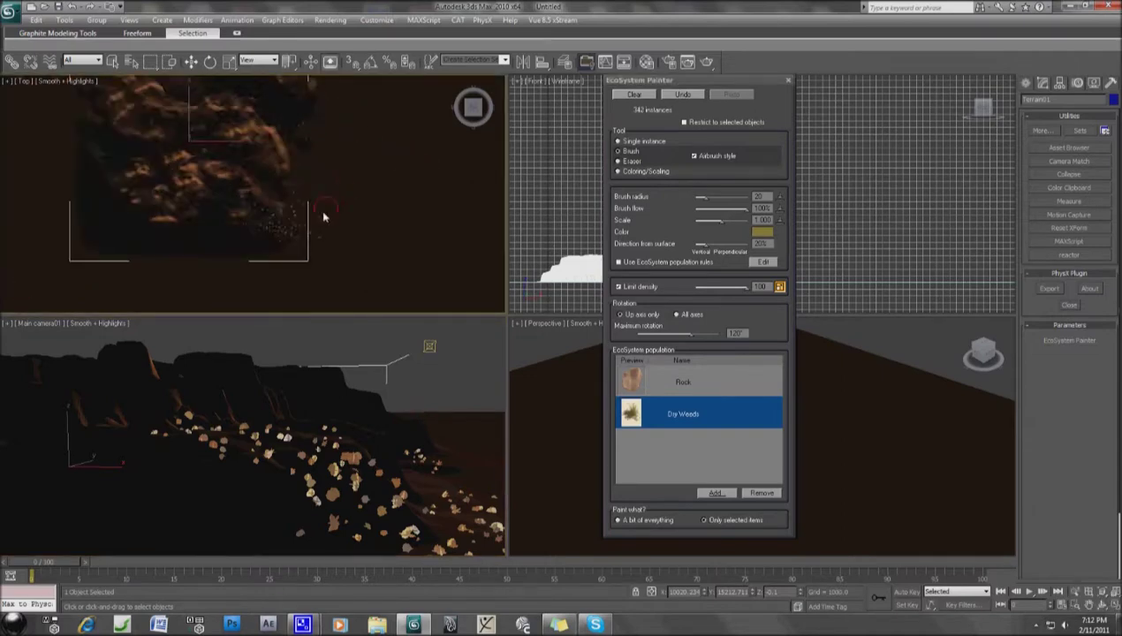
{"action": "left_click", "coordinate": [390, 222]}
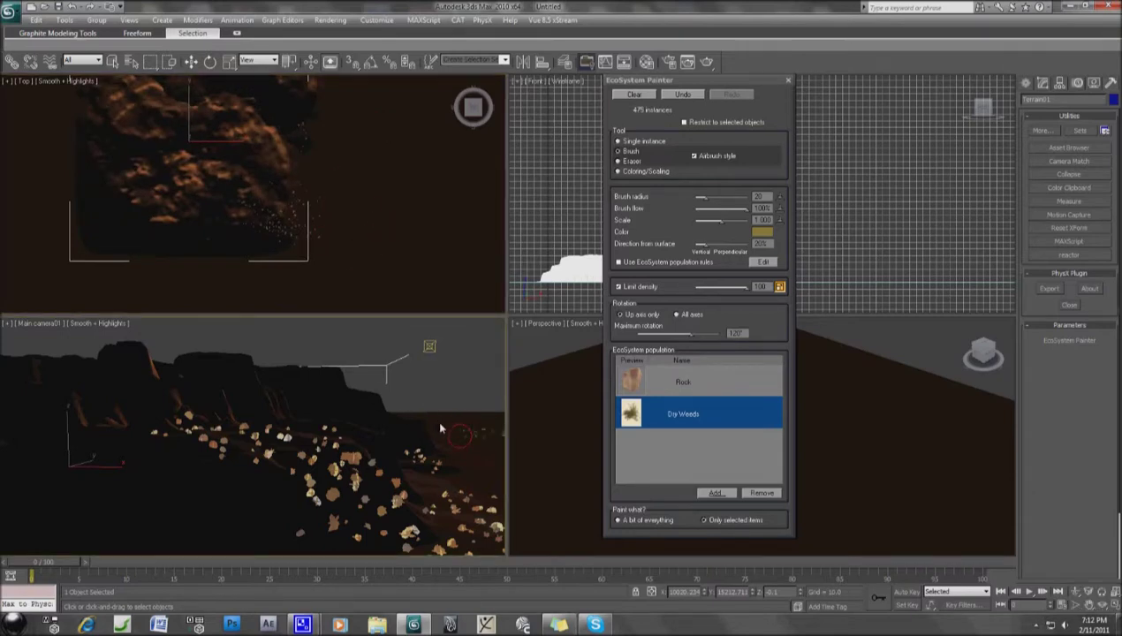
{"action": "left_click", "coordinate": [367, 141]}
{"action": "scroll", "coordinate": [371, 146], "scroll_direction": "down", "scroll_amount": 2}
{"action": "scroll", "coordinate": [353, 145], "scroll_direction": "down", "scroll_amount": 2}
{"action": "left_click", "coordinate": [290, 180]}
Undo one weed stroke and paint weeds over the distant canyon floor, totalling 1277.
{"action": "scroll", "coordinate": [290, 180], "scroll_direction": "up", "scroll_amount": 3}
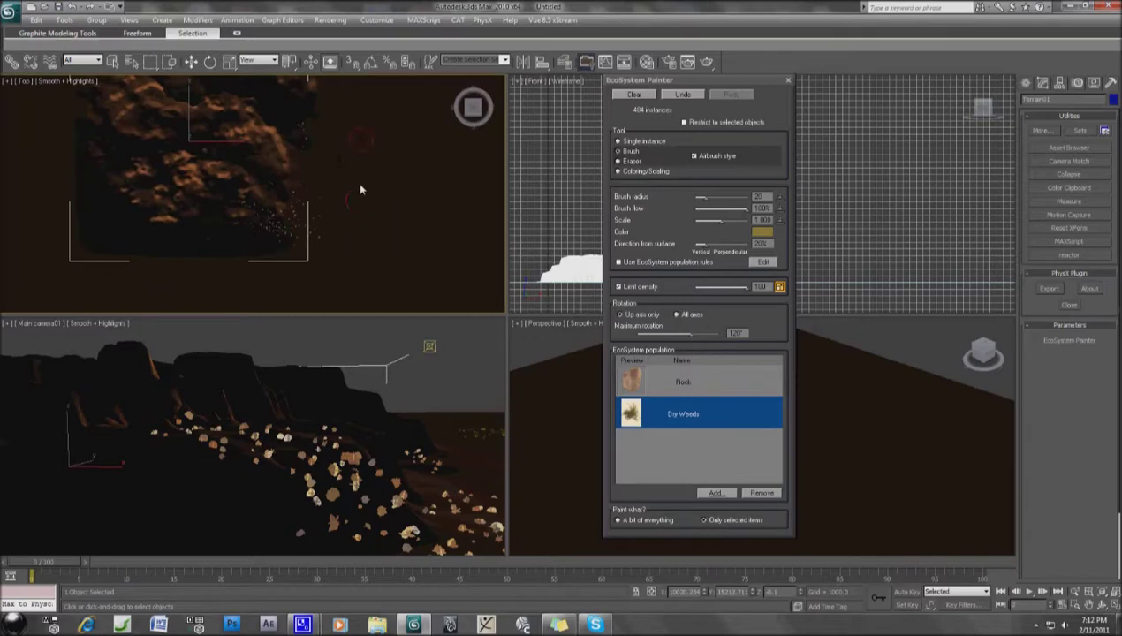
{"action": "scroll", "coordinate": [345, 283], "scroll_direction": "up", "scroll_amount": 2}
{"action": "scroll", "coordinate": [359, 161], "scroll_direction": "up", "scroll_amount": 2}
{"action": "scroll", "coordinate": [333, 189], "scroll_direction": "down", "scroll_amount": 3}
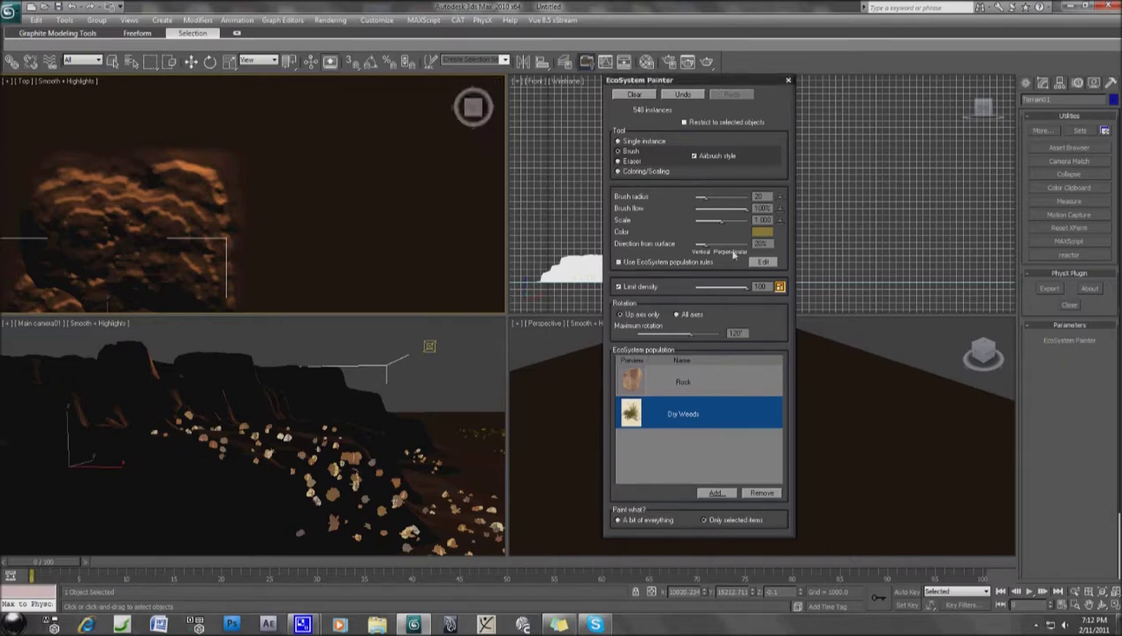
{"action": "scroll", "coordinate": [616, 260], "scroll_direction": "down", "scroll_amount": 1}
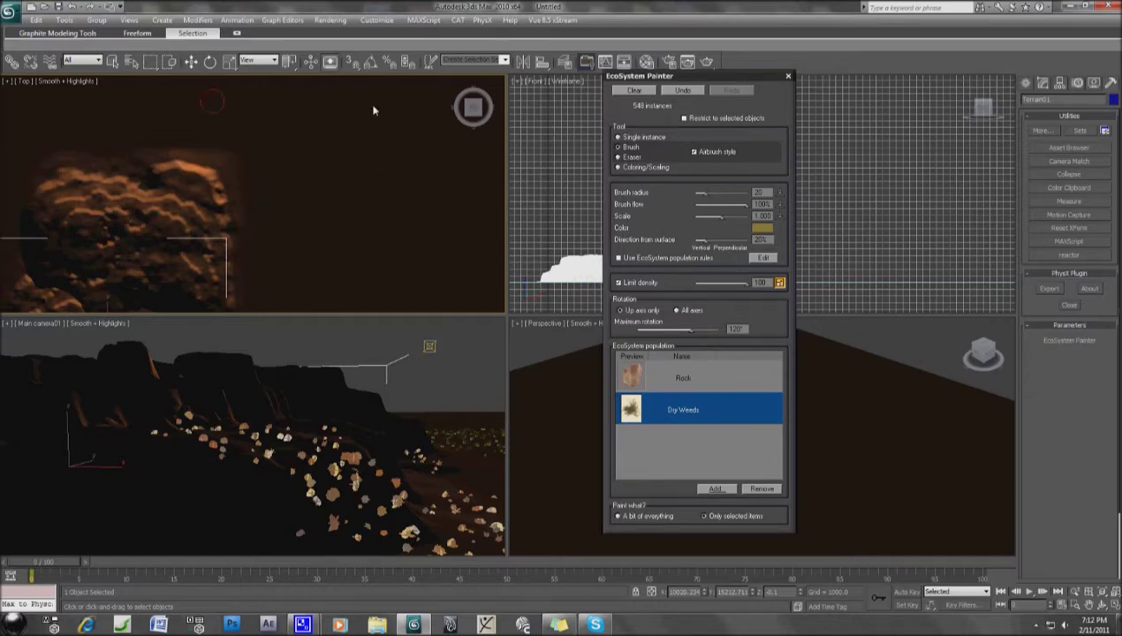
{"action": "key", "text": "ctrl+z"}
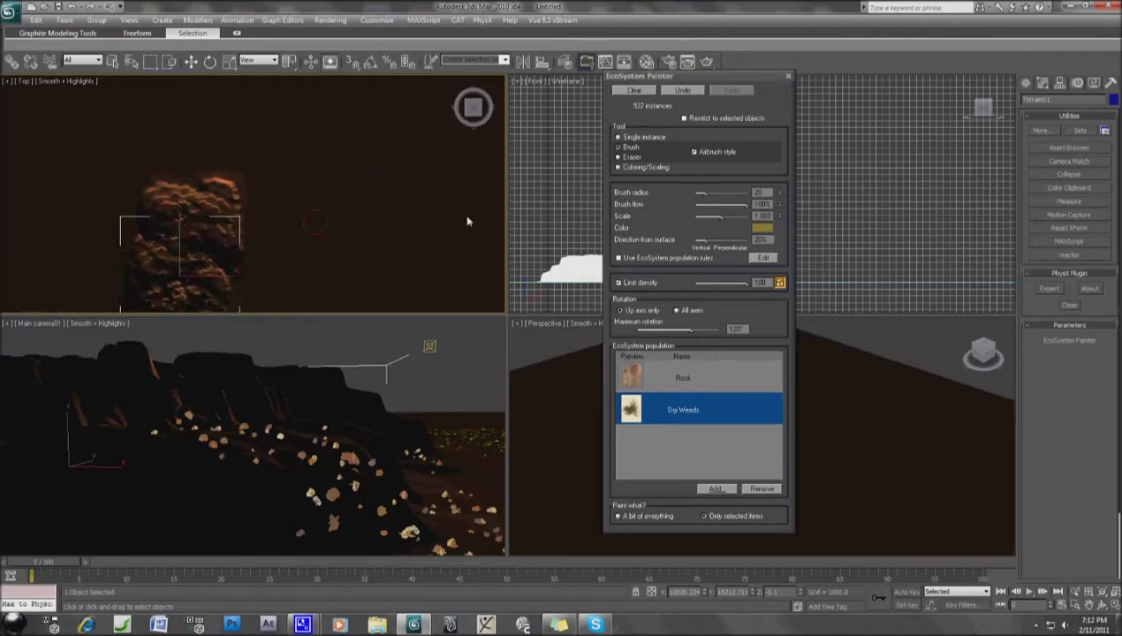
{"action": "left_click_drag", "start_coordinate": [456, 478], "coordinate": [452, 432]}
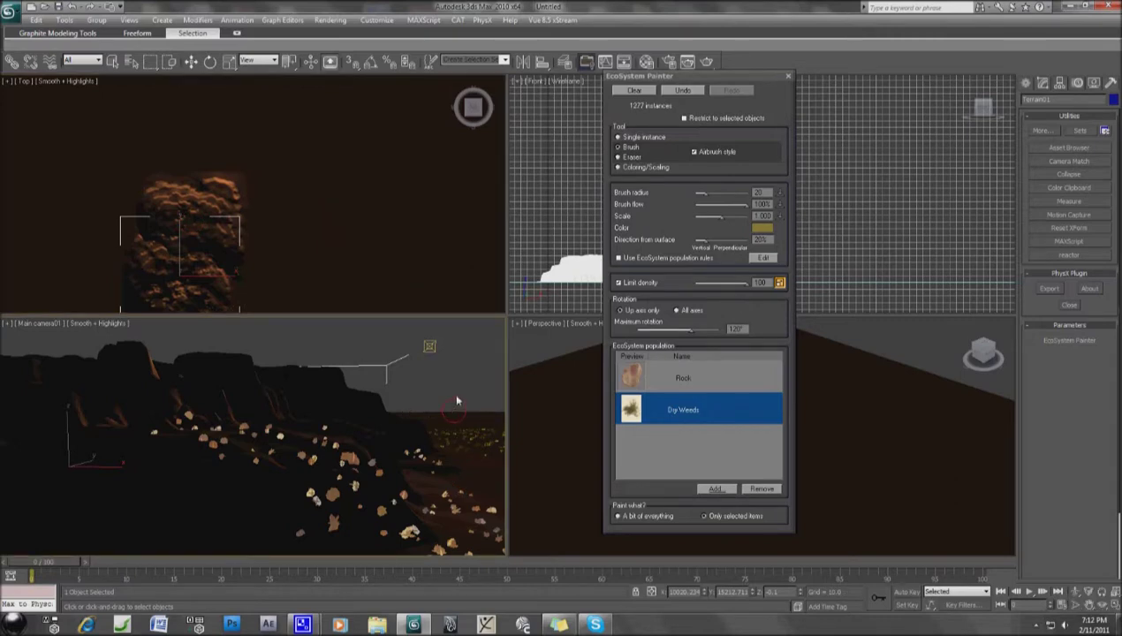
Render the Main camera01 view with Shift+Q.
{"action": "key", "text": "shift+q"}
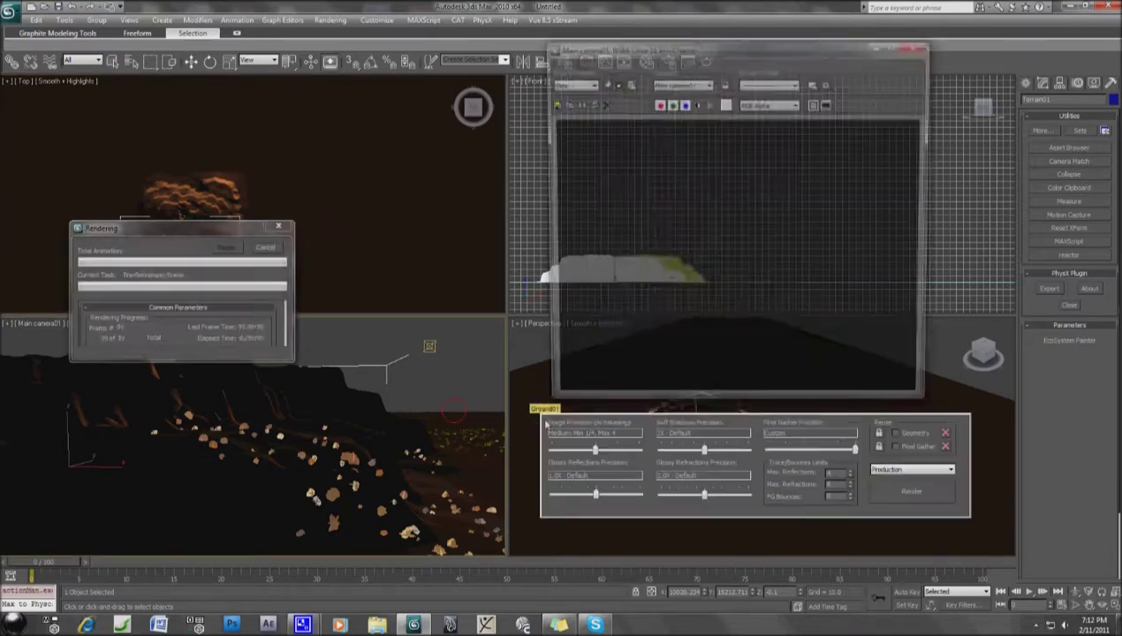